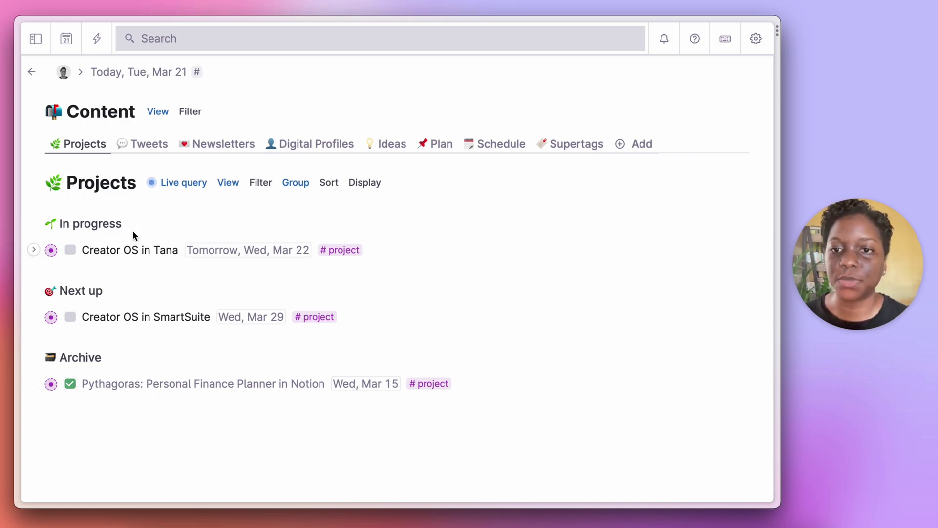
# Step: Review the Tweets, Newsletters, Digital Profiles and Ideas sections of the Content dashboard
pyautogui.click(143, 149)
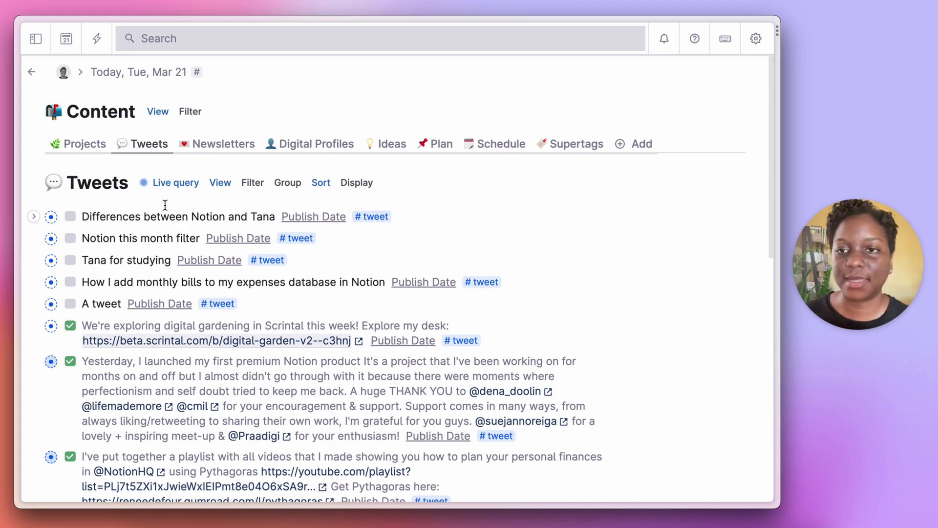
pyautogui.click(198, 154)
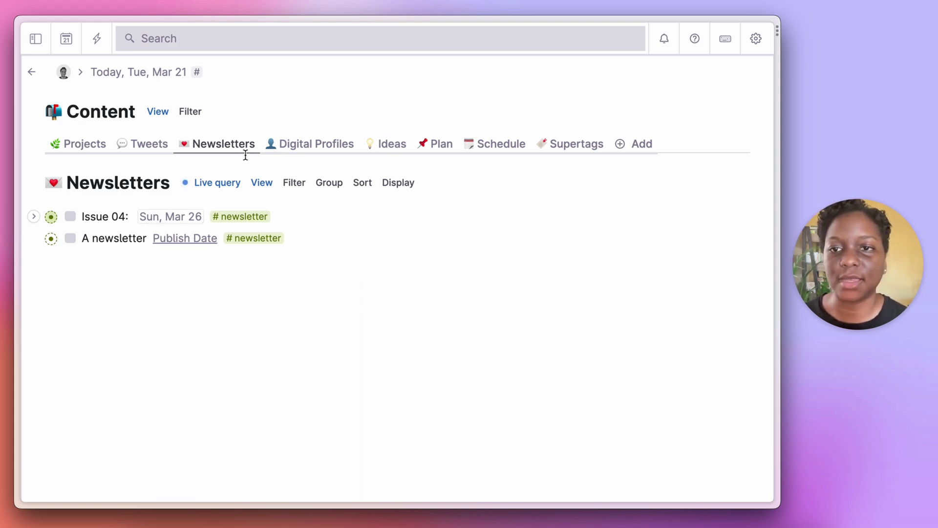
pyautogui.click(287, 149)
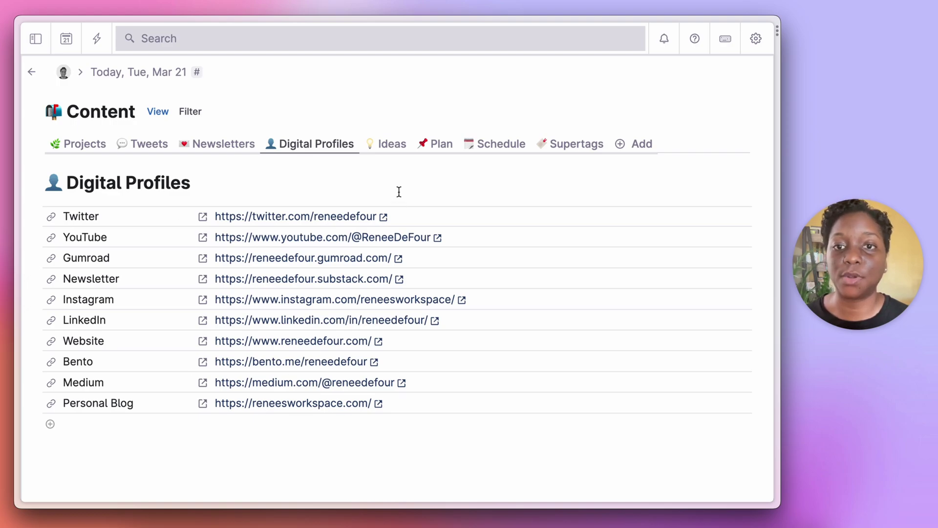
pyautogui.click(392, 145)
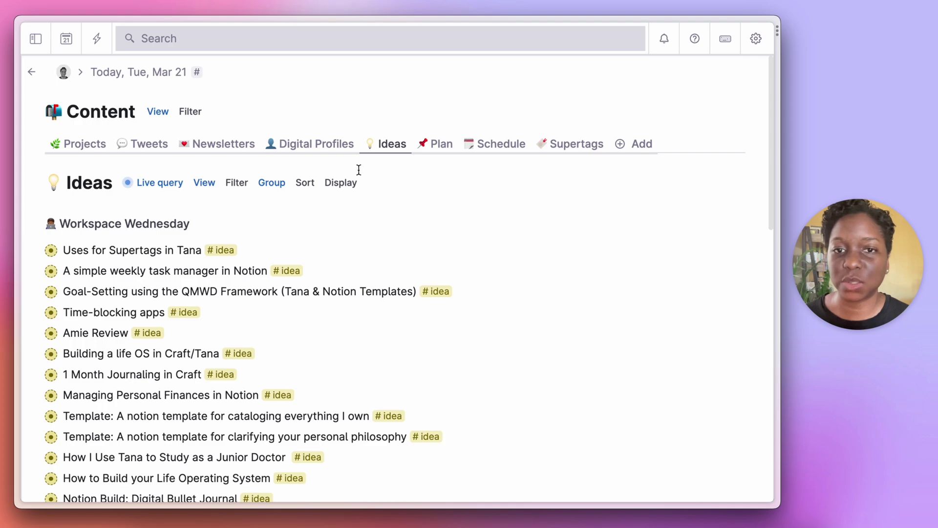
# Step: Open the Plan section and examine its table of content items with statuses, start dates and publish days
pyautogui.click(425, 156)
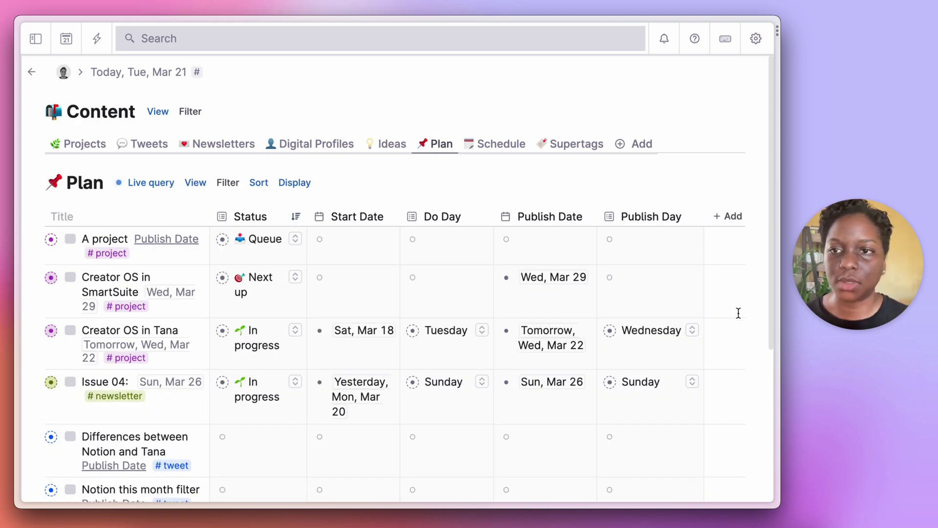
pyautogui.scroll(-3, 699, 271)
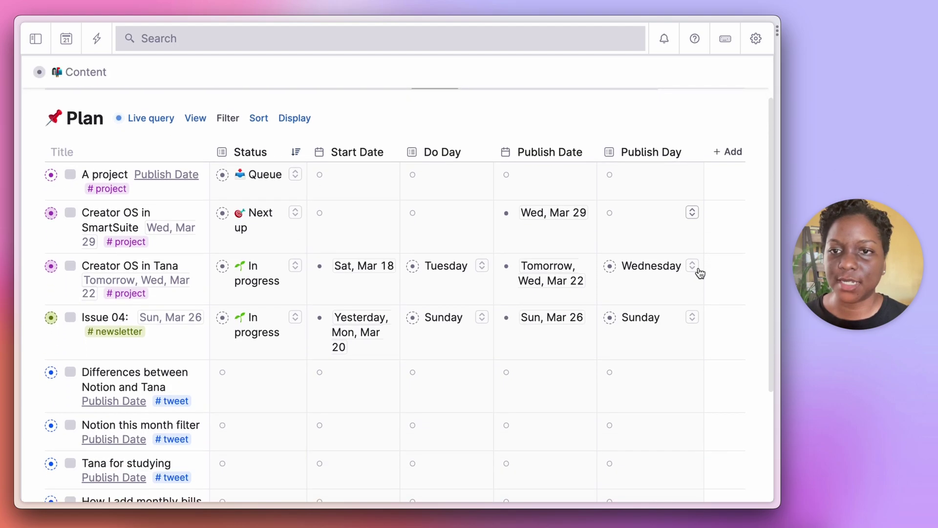
pyautogui.scroll(3, 699, 272)
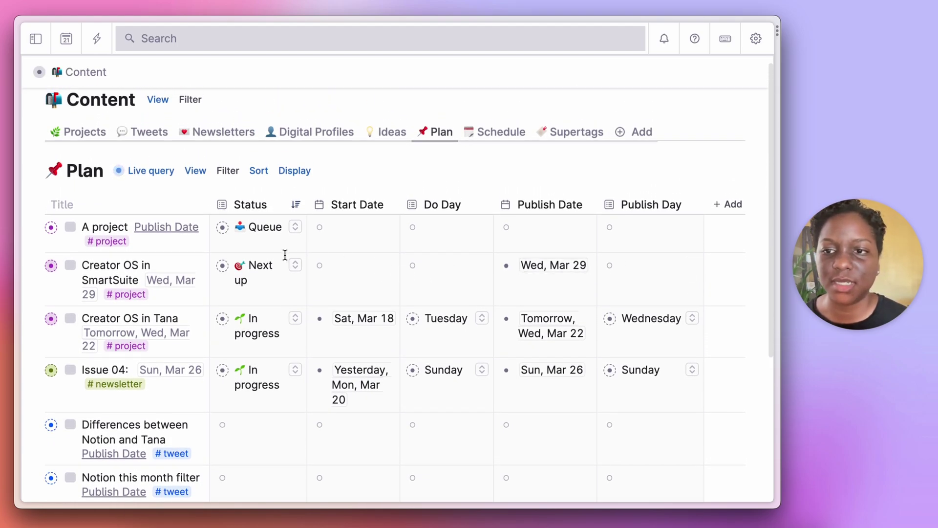
pyautogui.scroll(-5, 284, 255)
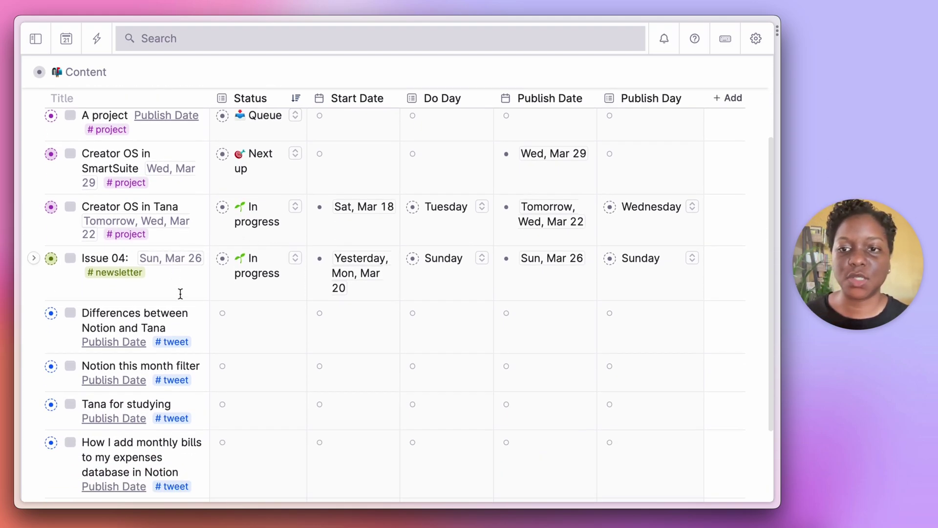
pyautogui.scroll(5, 183, 327)
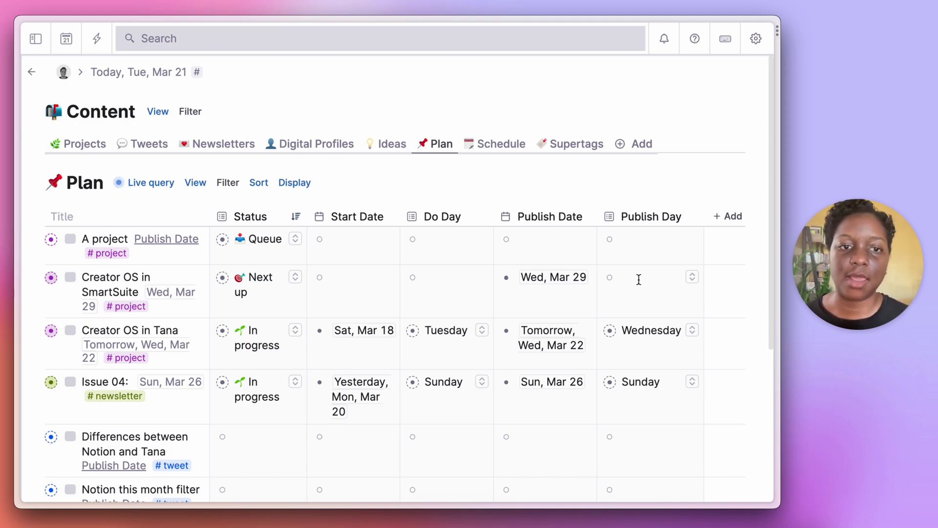
# Step: Open the Schedule section and look through the content listed for Monday to Sunday
pyautogui.click(502, 151)
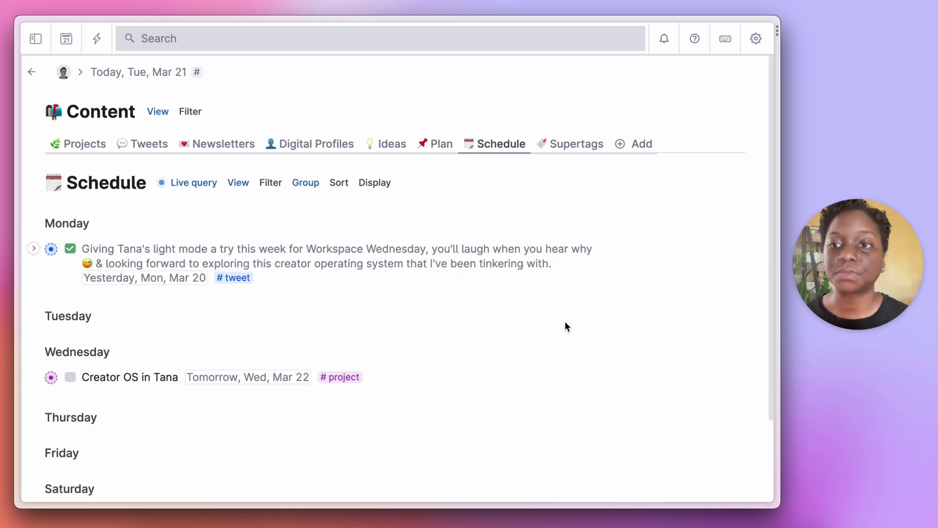
pyautogui.scroll(-3, 565, 321)
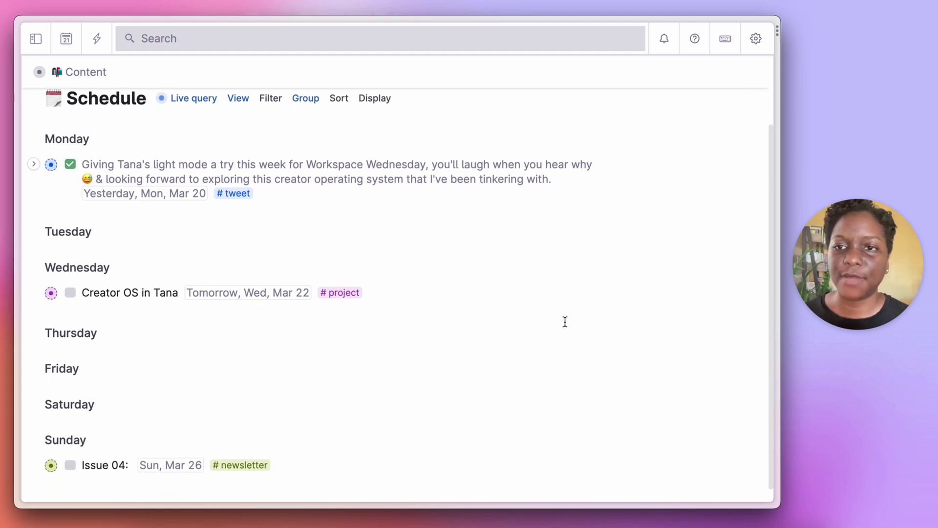
pyautogui.scroll(1, 565, 321)
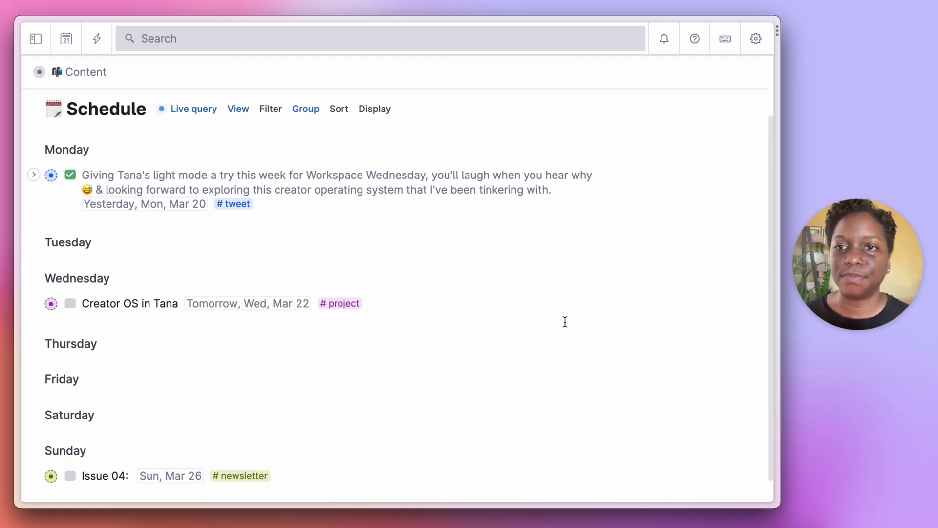
# Step: Display the Schedule as Cards and look across the weekday columns
pyautogui.click(240, 114)
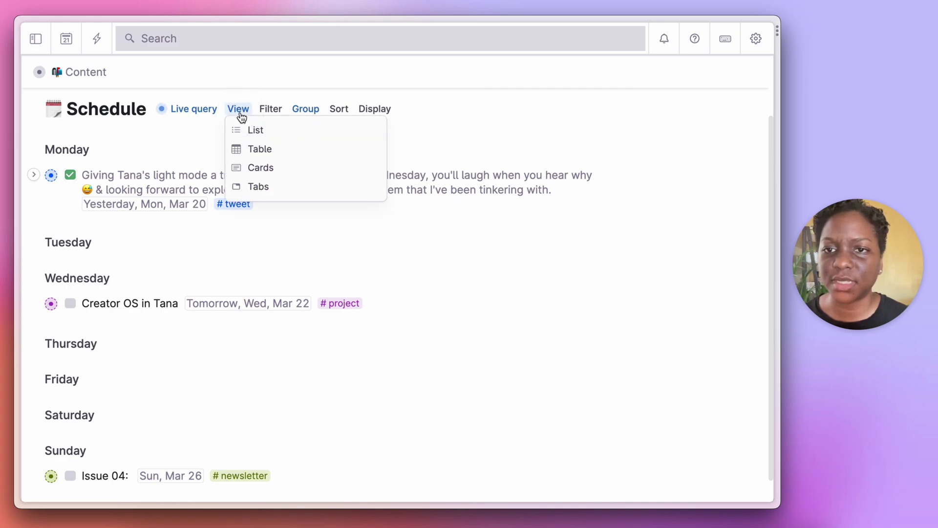
pyautogui.click(262, 167)
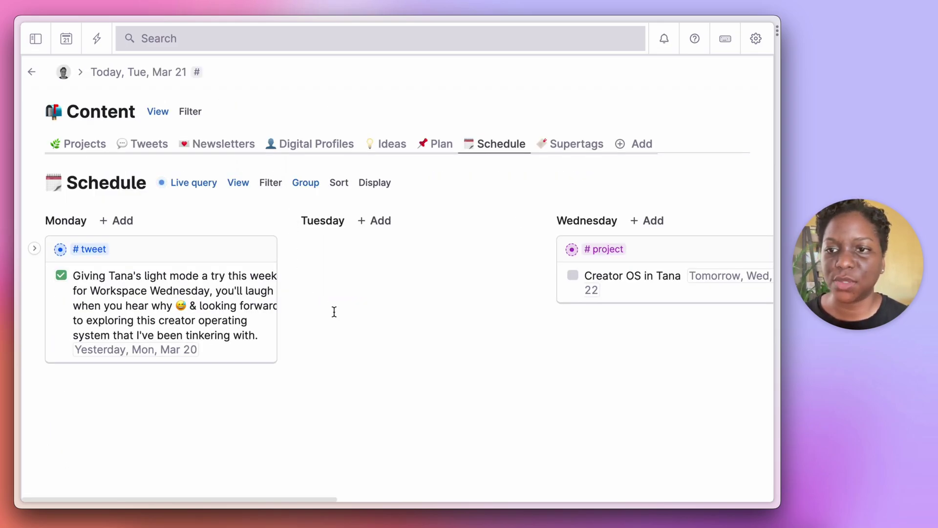
pyautogui.hscroll(5, 334, 312)
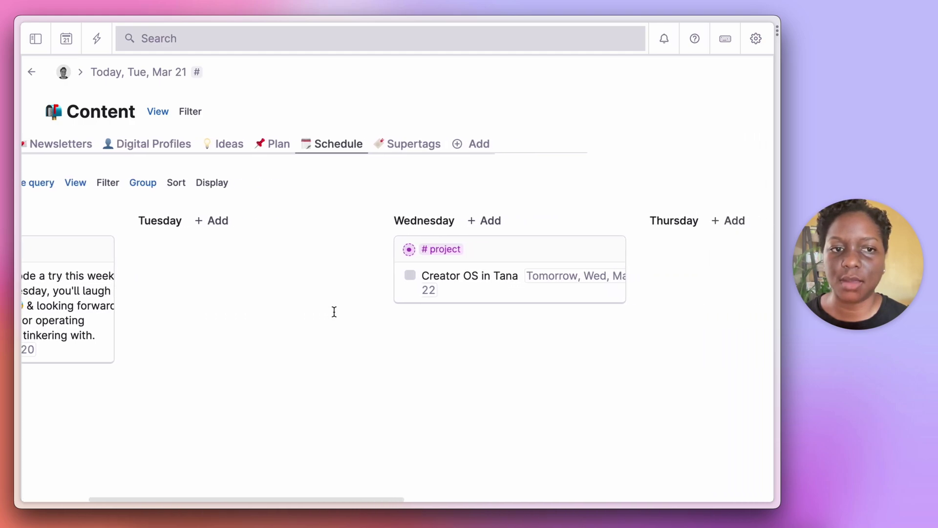
pyautogui.hscroll(8, 335, 311)
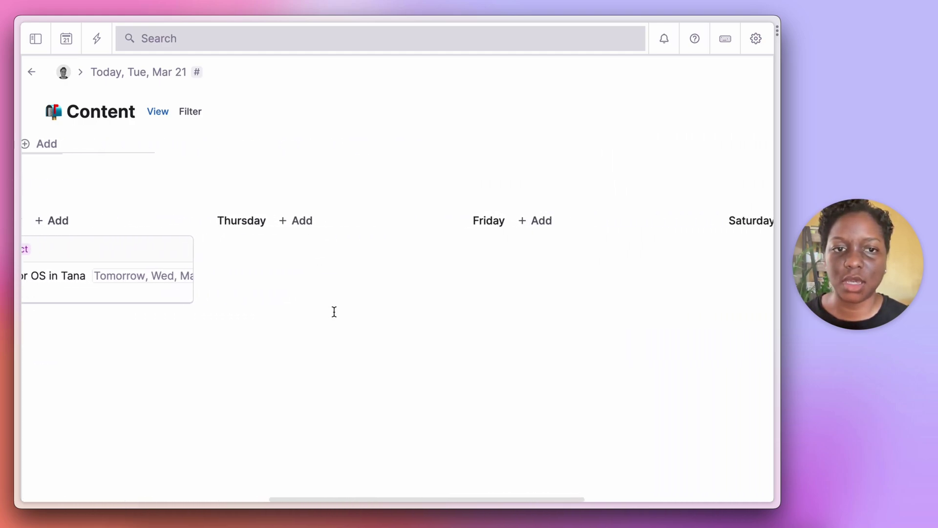
pyautogui.hscroll(6, 335, 311)
pyautogui.hscroll(-10, 335, 312)
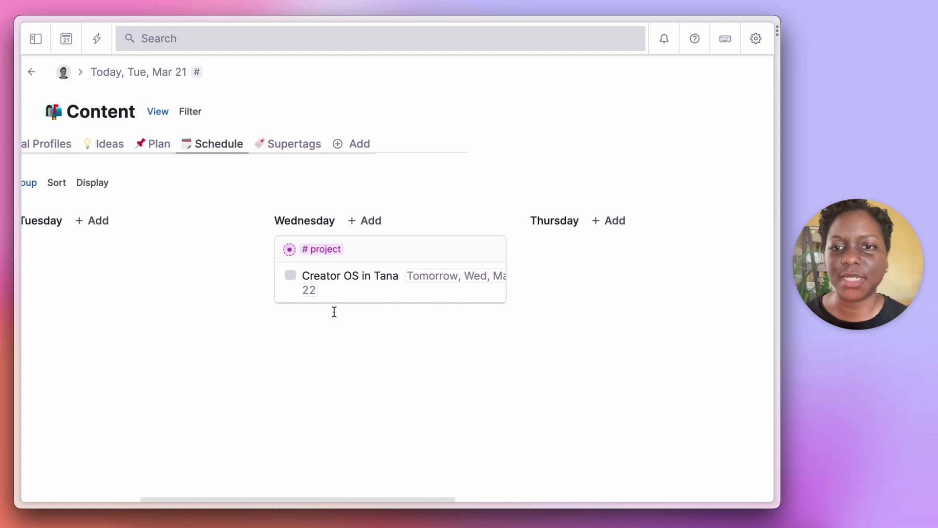
pyautogui.hscroll(-6, 334, 312)
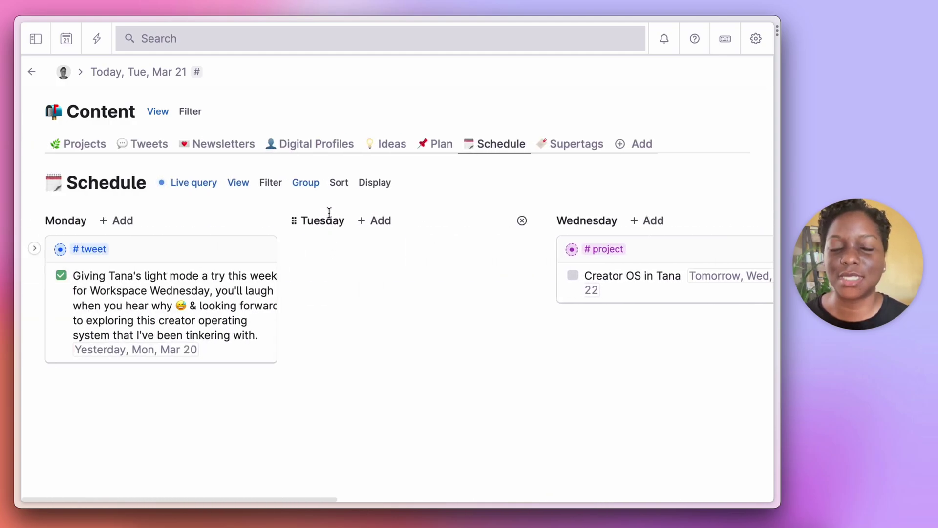
# Step: Return the Schedule to the List view and check which field it is grouped by, without changing the grouping
pyautogui.click(238, 183)
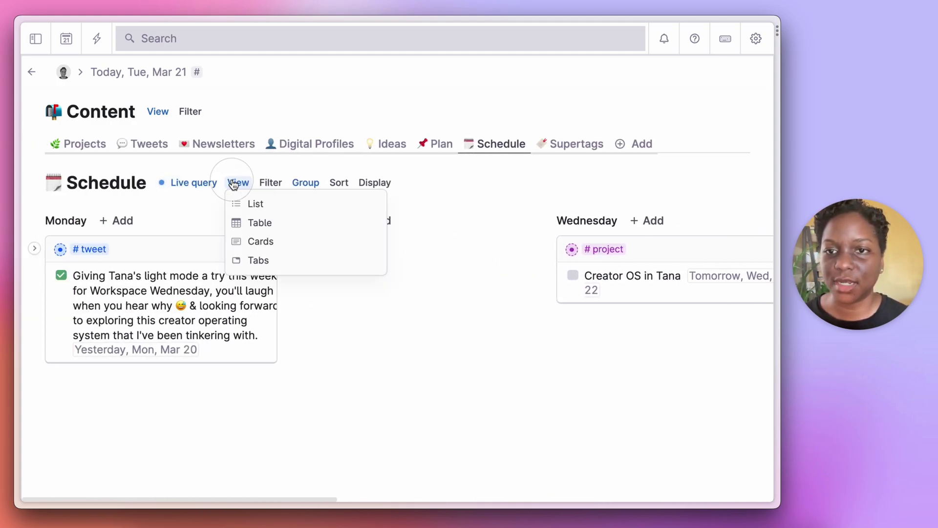
pyautogui.click(256, 204)
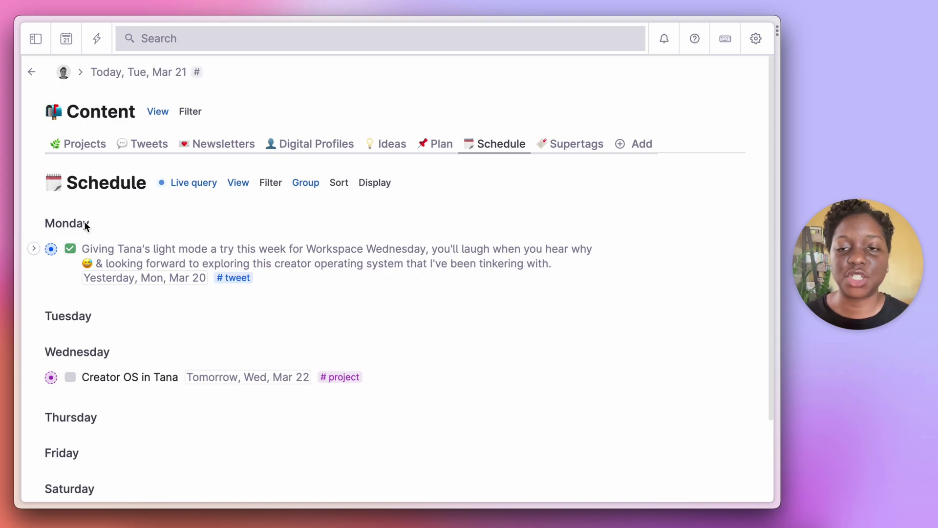
pyautogui.click(317, 188)
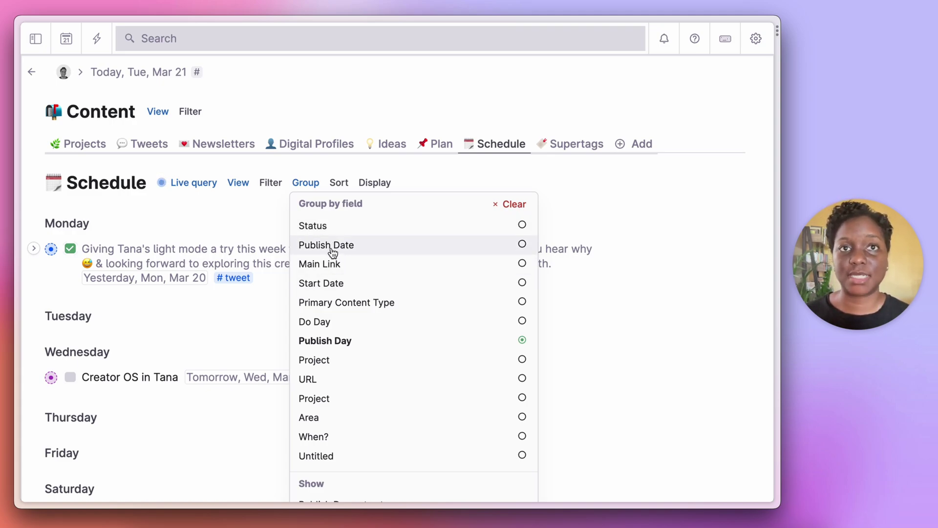
pyautogui.click(266, 231)
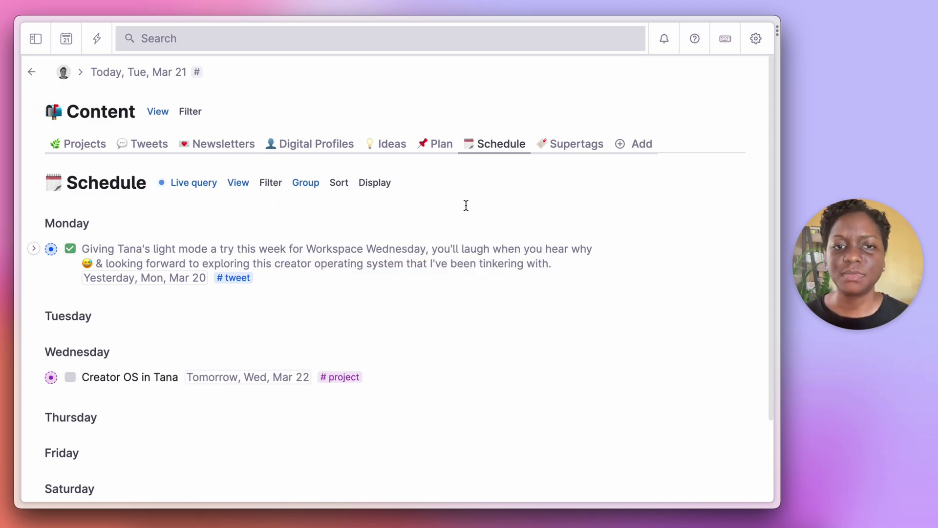
# Step: Open the Supertags section and expand the idea and project examples to examine their fields
pyautogui.click(550, 150)
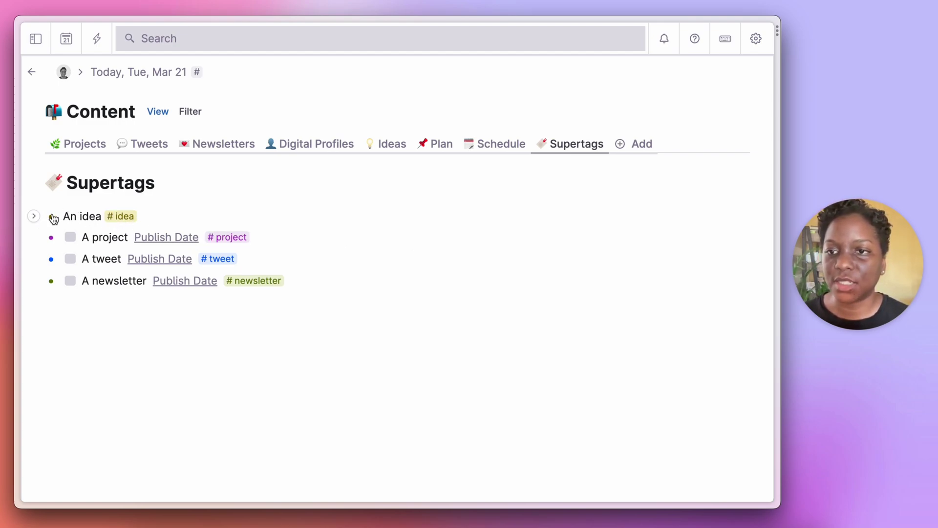
pyautogui.click(34, 216)
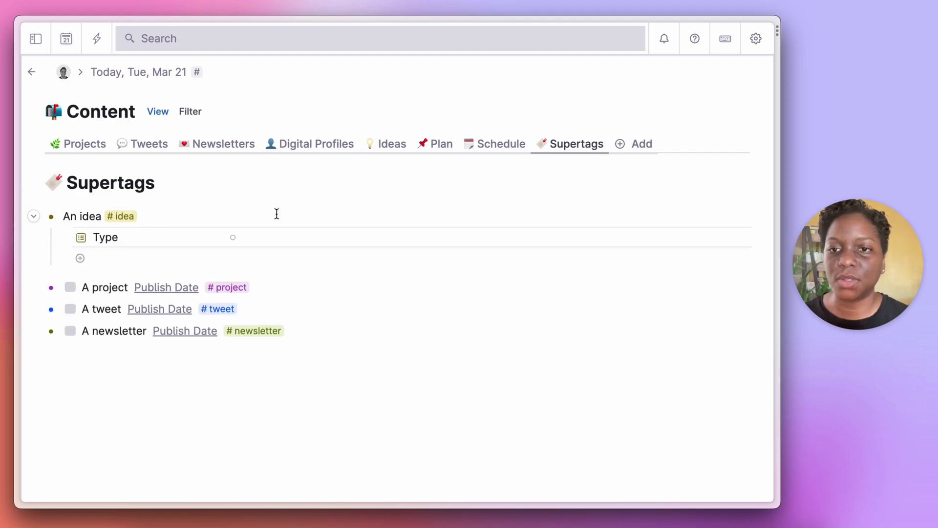
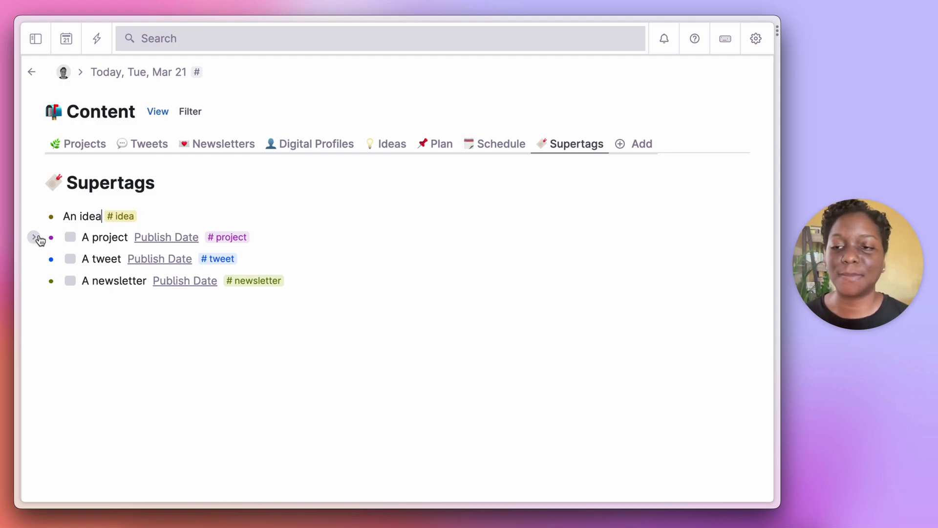
pyautogui.click(36, 237)
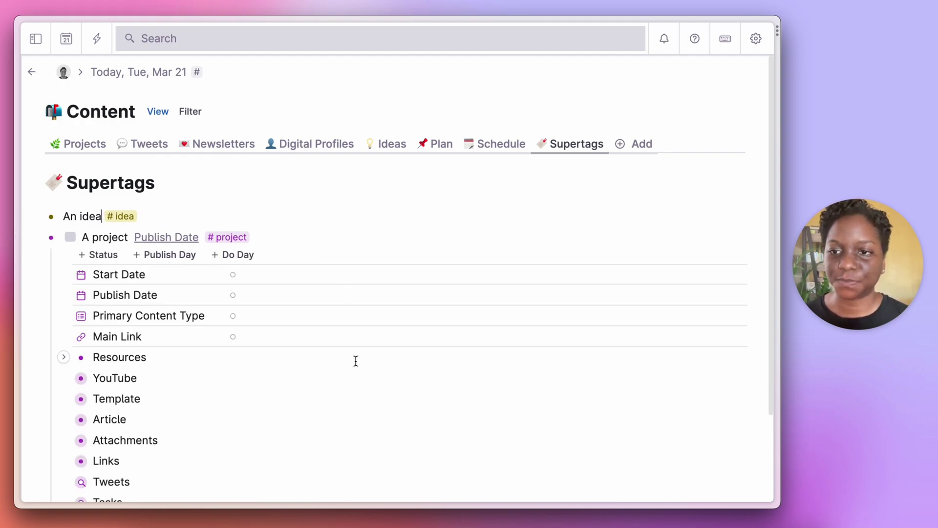
pyautogui.scroll(-1, 355, 361)
pyautogui.scroll(-2, 356, 360)
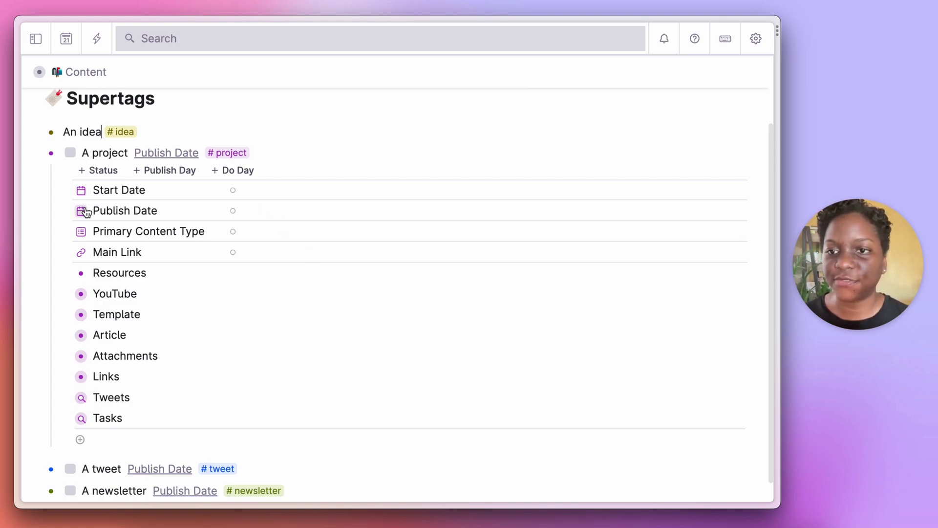
# Step: Check the available options of the project example's Primary Content Type field without choosing one
pyautogui.click(270, 233)
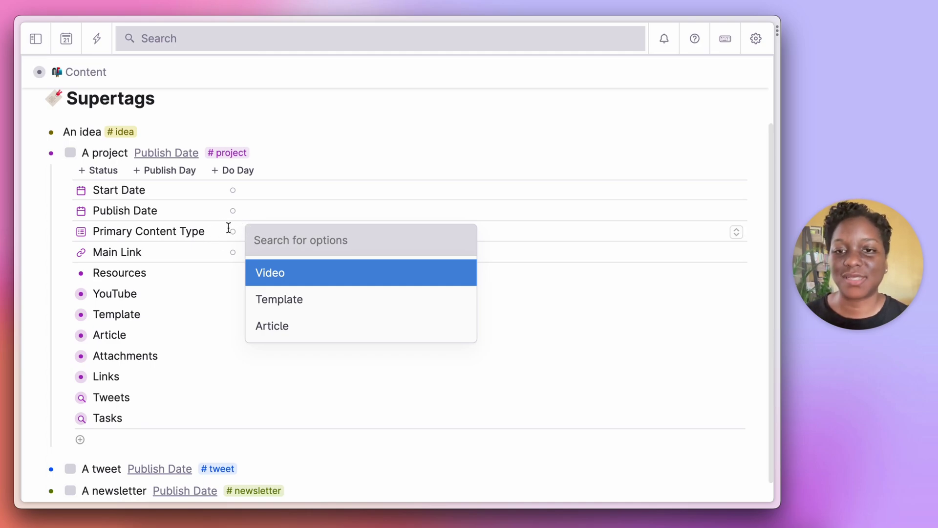
pyautogui.click(229, 284)
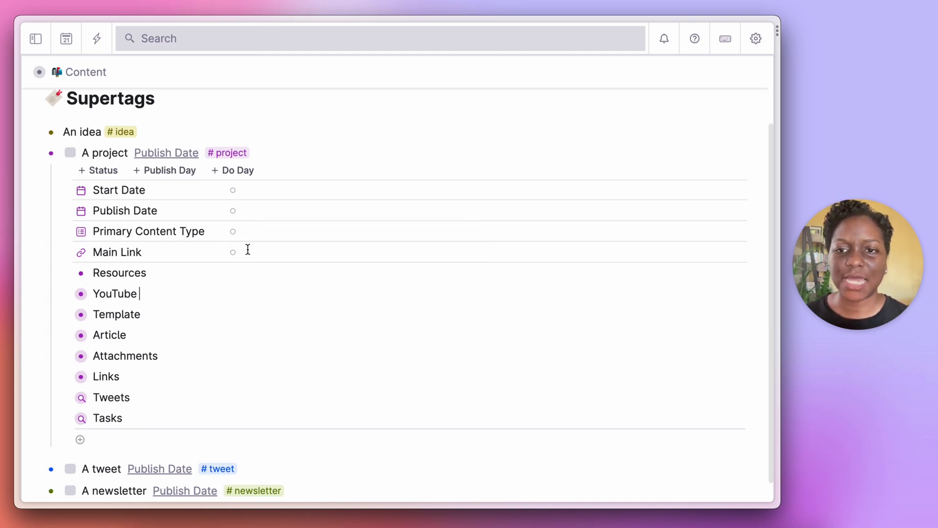
pyautogui.click(258, 232)
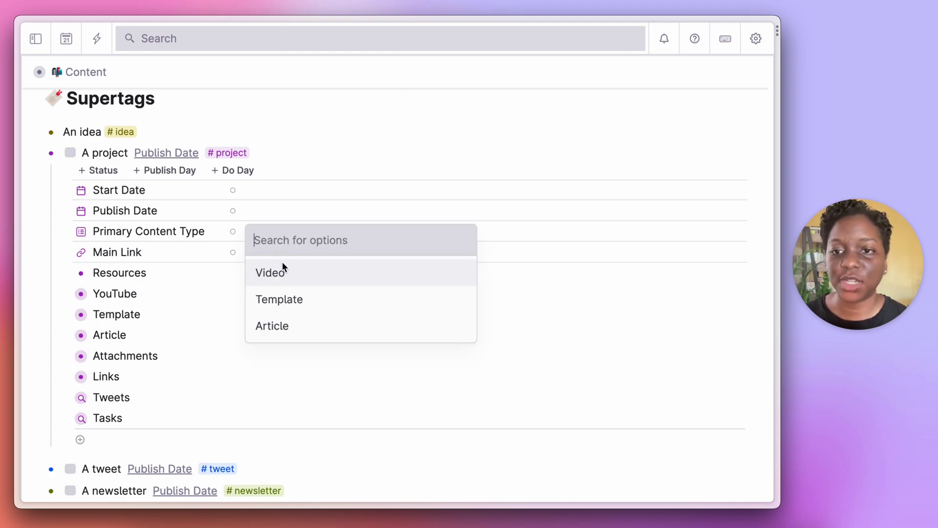
pyautogui.click(225, 275)
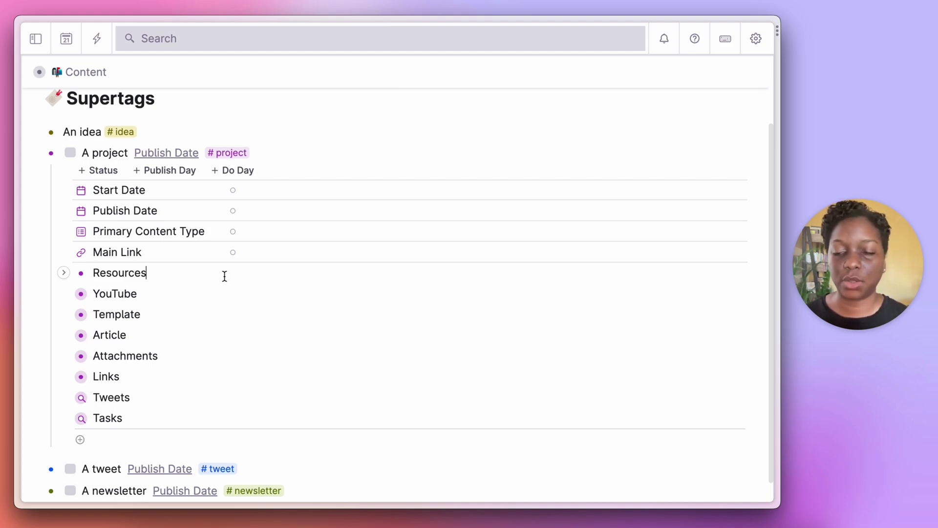
# Step: Expand the YouTube node under the project example to view its task checklist
pyautogui.scroll(-1, 224, 275)
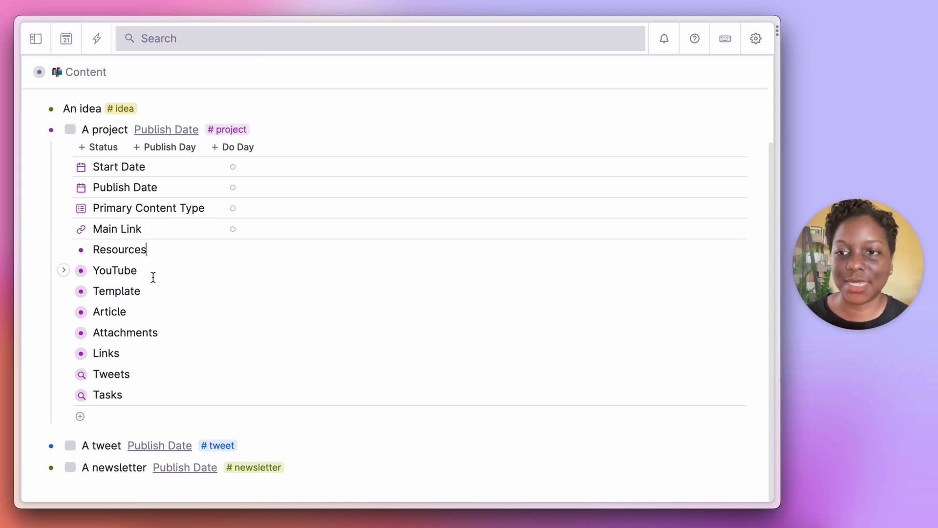
pyautogui.moveTo(124, 253); pyautogui.dragTo(130, 319)
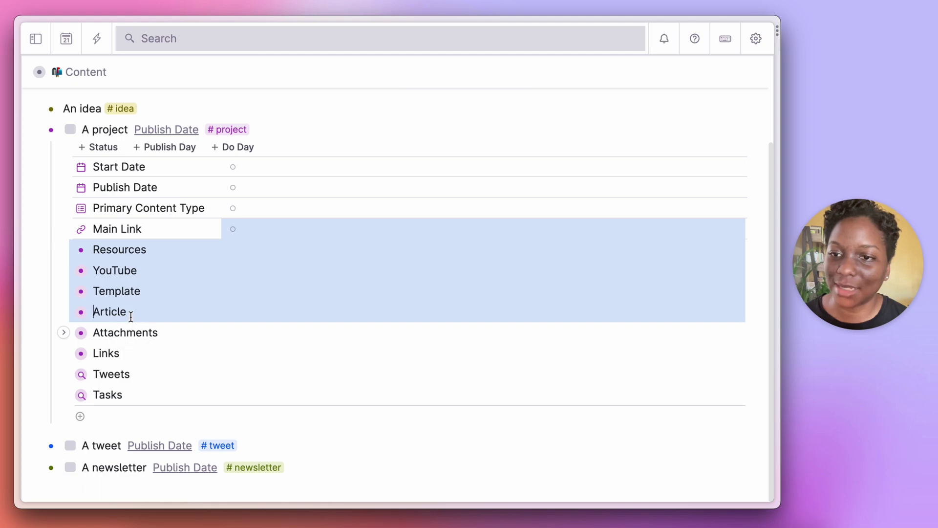
pyautogui.moveTo(130, 278); pyautogui.dragTo(137, 268)
pyautogui.press('Escape')
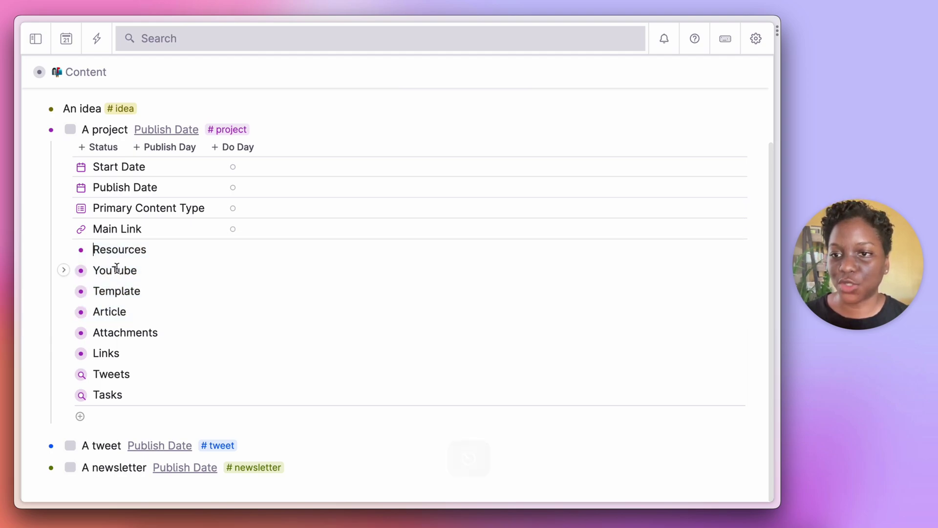
pyautogui.click(64, 271)
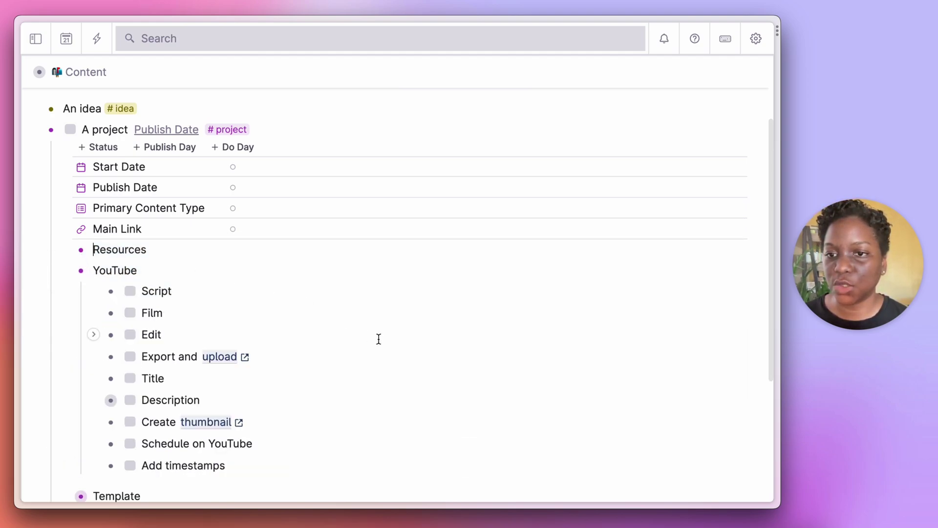
# Step: Follow the upload link in the project's YouTube checklist to view YouTube Studio's upload page, and return to Tana
pyautogui.scroll(-2, 378, 339)
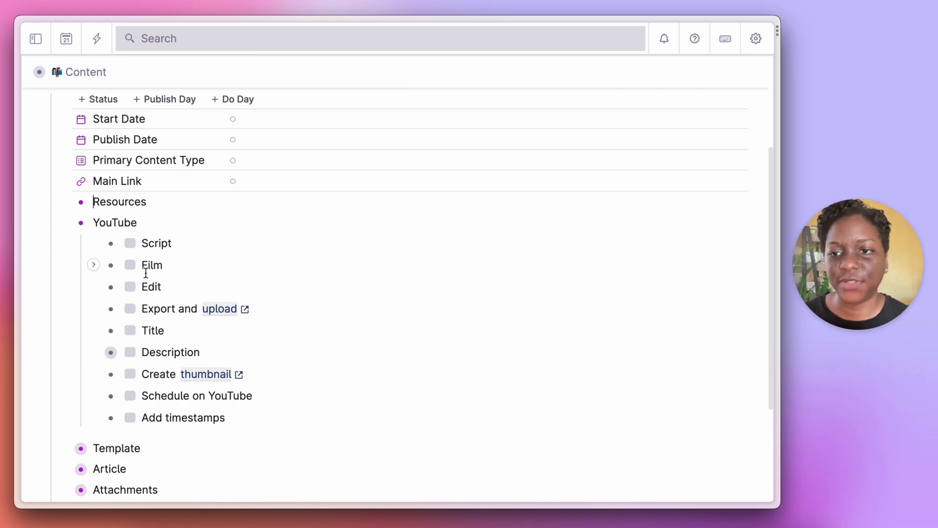
pyautogui.click(212, 313)
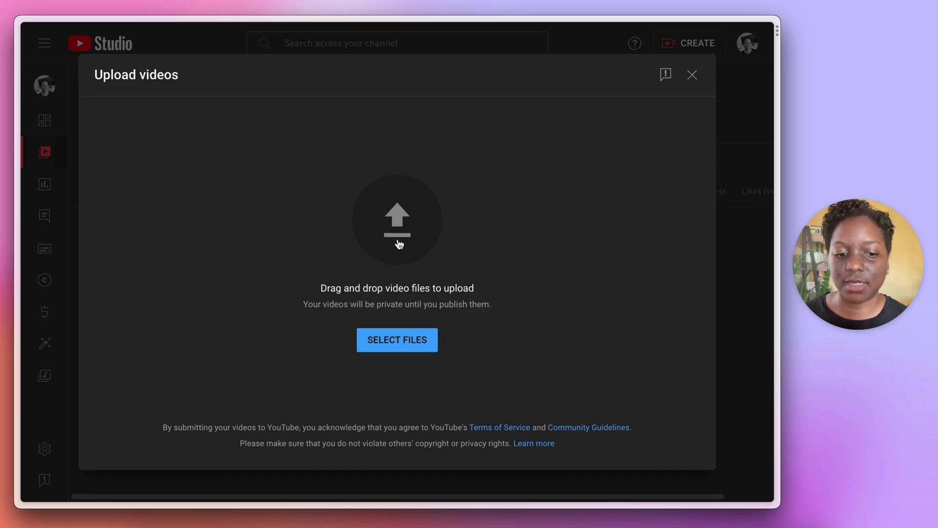
pyautogui.press('super+bracketleft')
# Step: Expand the Description task in the YouTube checklist to review its boilerplate text, and collapse it again
pyautogui.scroll(-1, 398, 239)
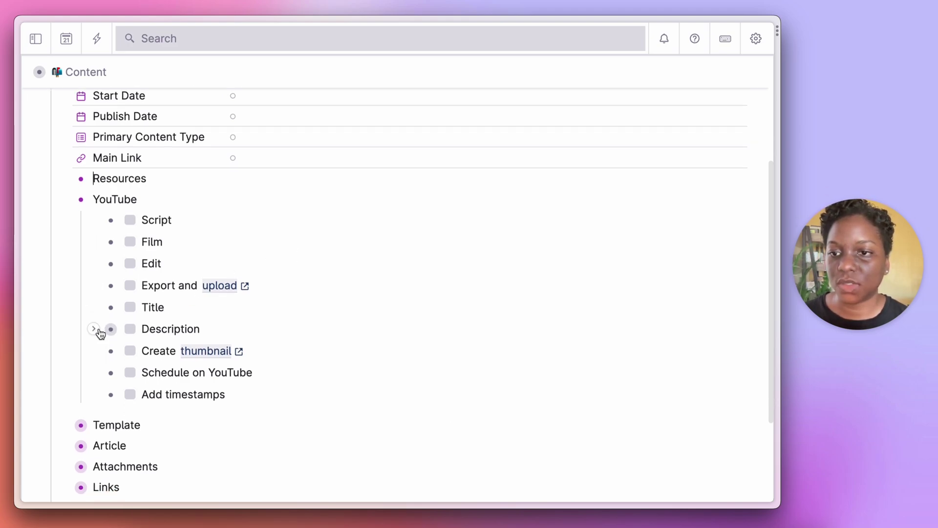
pyautogui.click(93, 329)
pyautogui.scroll(-5, 262, 320)
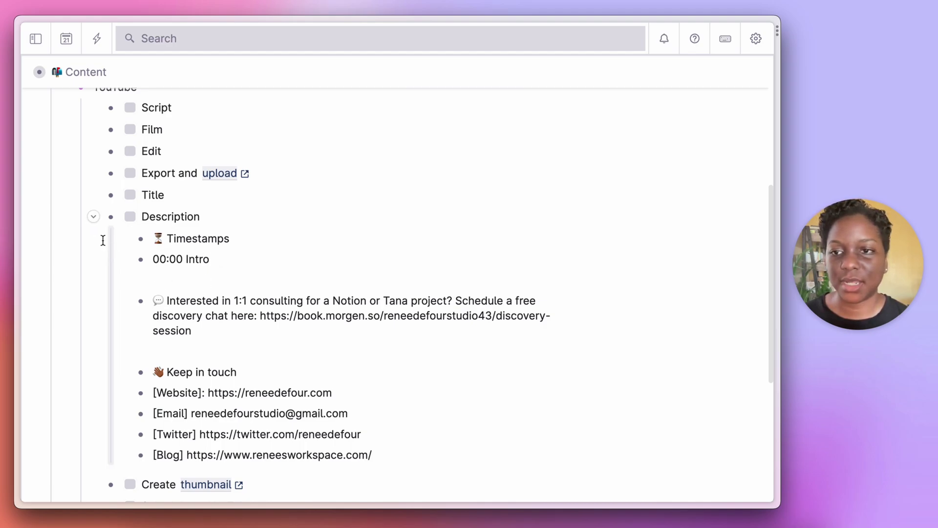
pyautogui.click(95, 218)
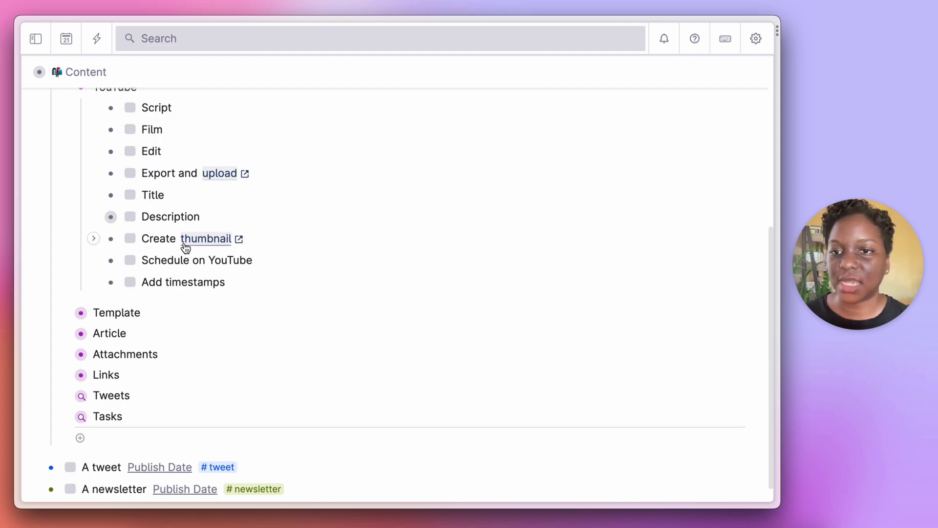
# Step: Follow the thumbnail link to the Canva design, hide its template panel to view the pages, and return to Tana
pyautogui.click(202, 242)
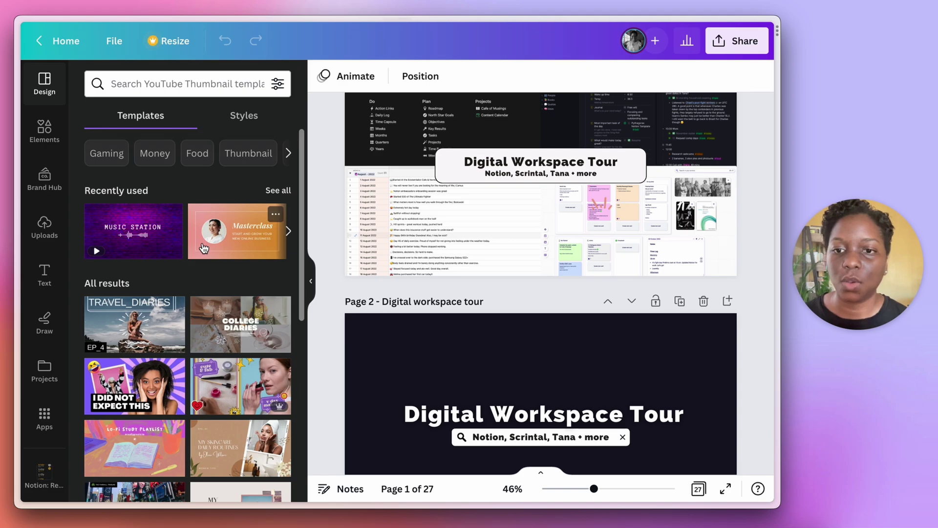
pyautogui.click(310, 281)
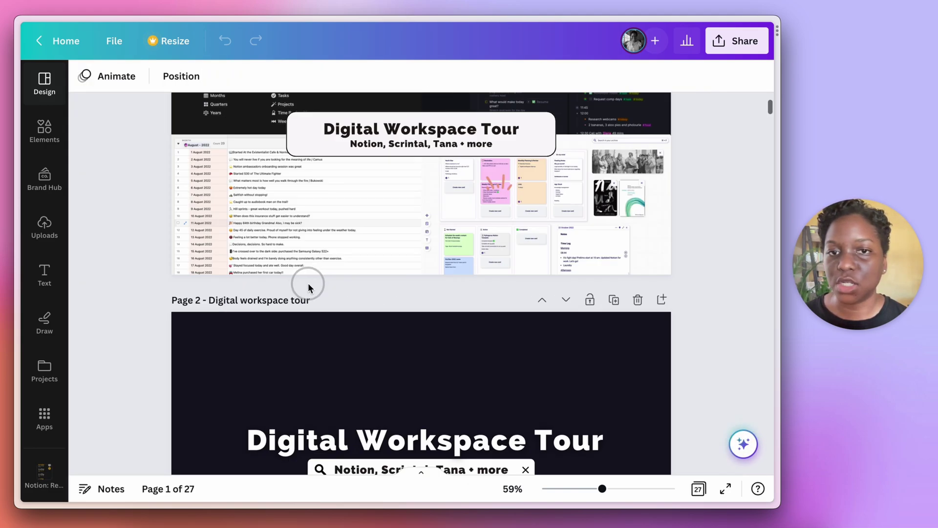
pyautogui.click(135, 169)
pyautogui.press('super+bracketleft')
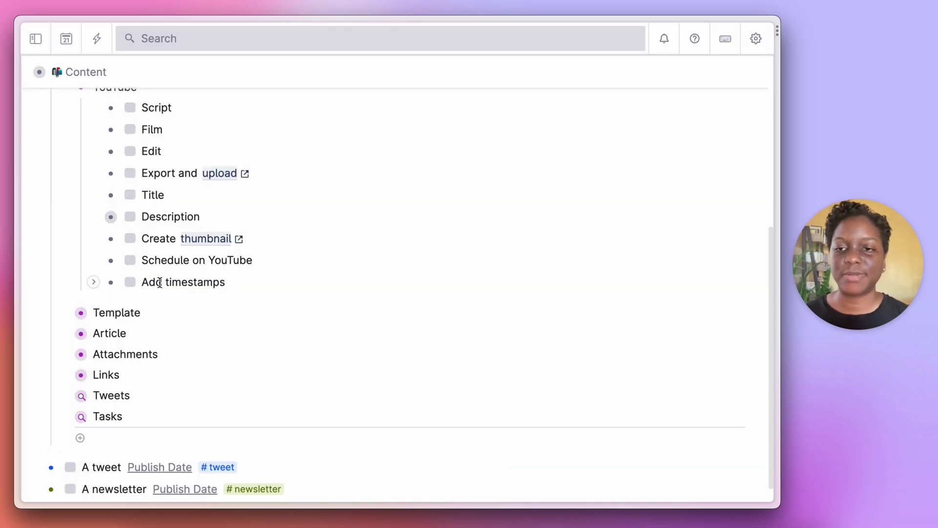
# Step: Collapse the project's YouTube checklist and expand the Template node to review its tasks, collapsing it when finished
pyautogui.scroll(4, 160, 282)
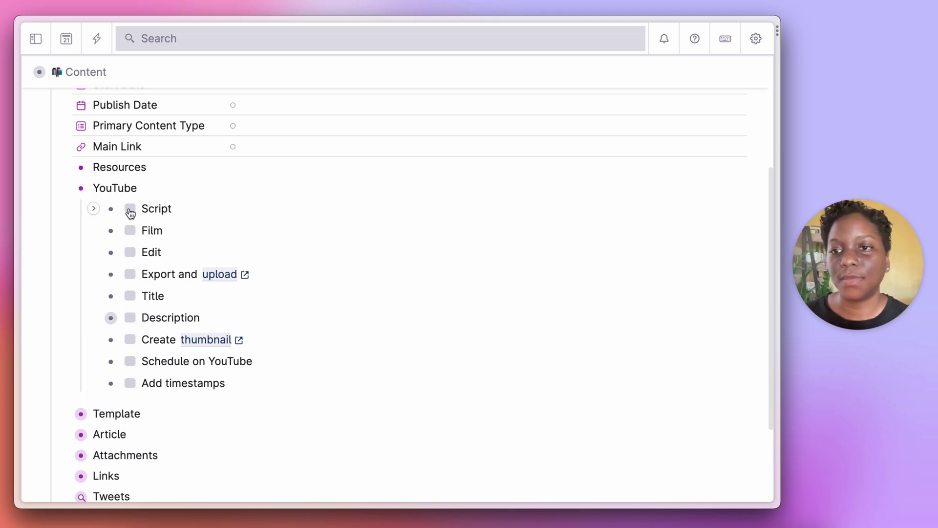
pyautogui.scroll(3, 130, 213)
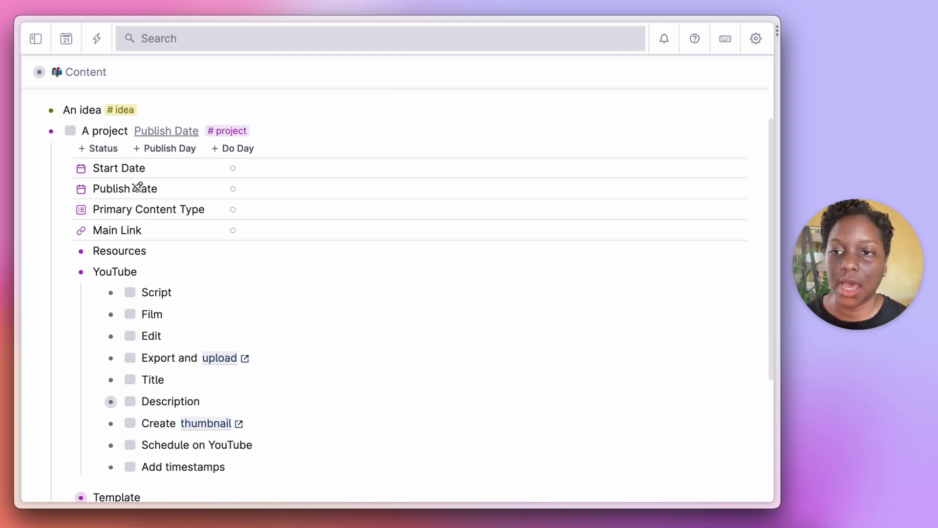
pyautogui.scroll(-4, 137, 188)
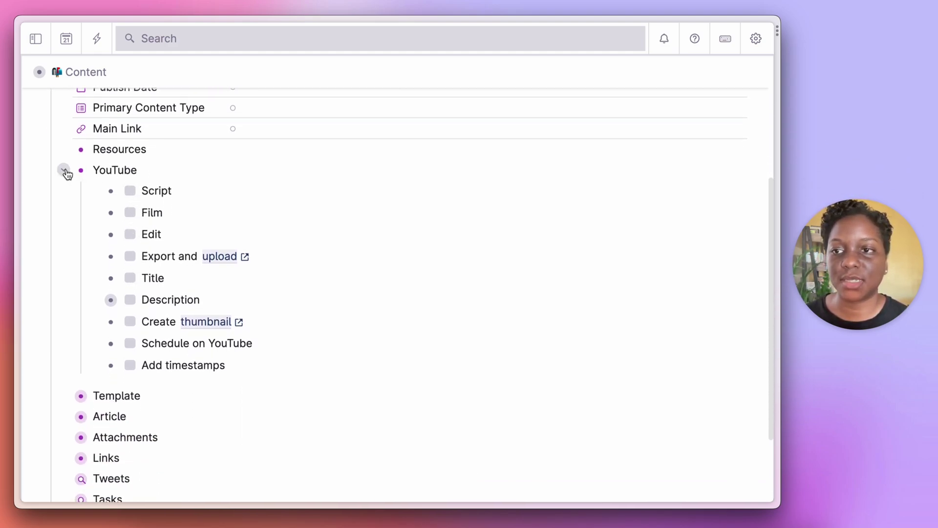
pyautogui.click(65, 171)
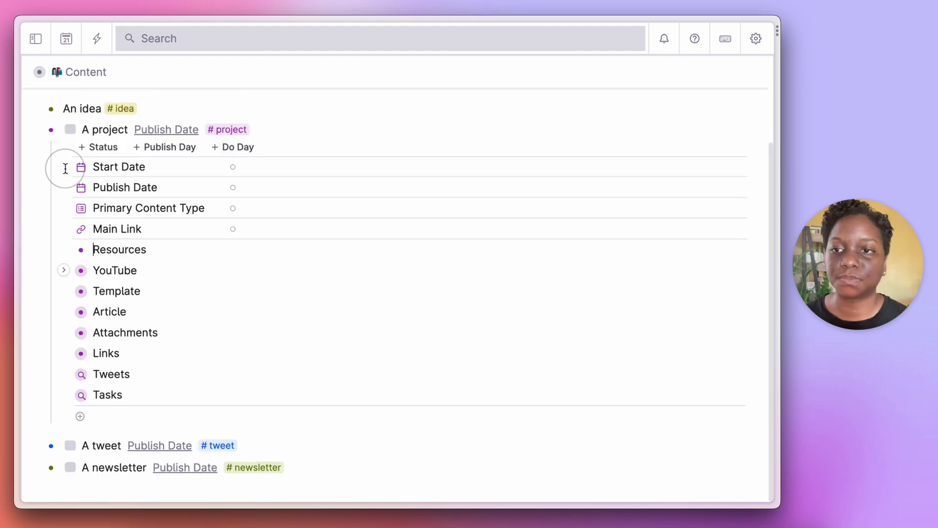
pyautogui.click(64, 291)
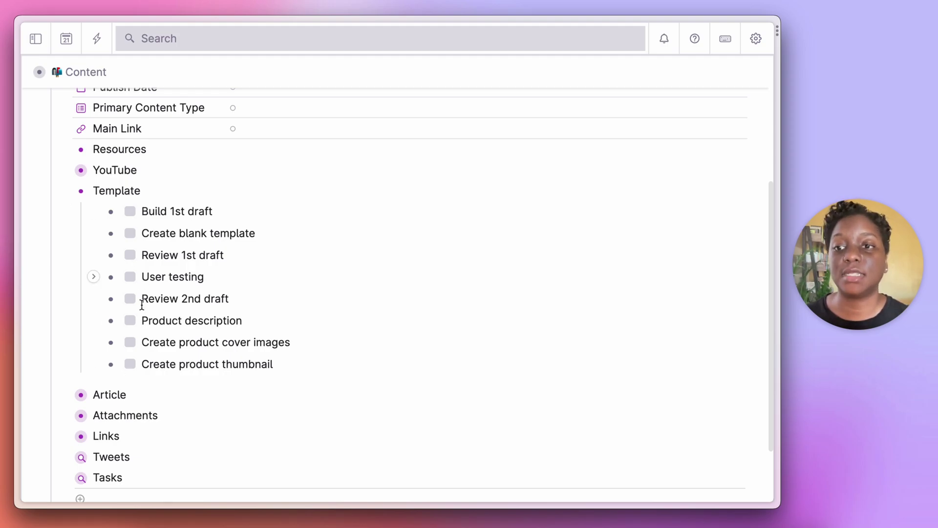
pyautogui.click(65, 192)
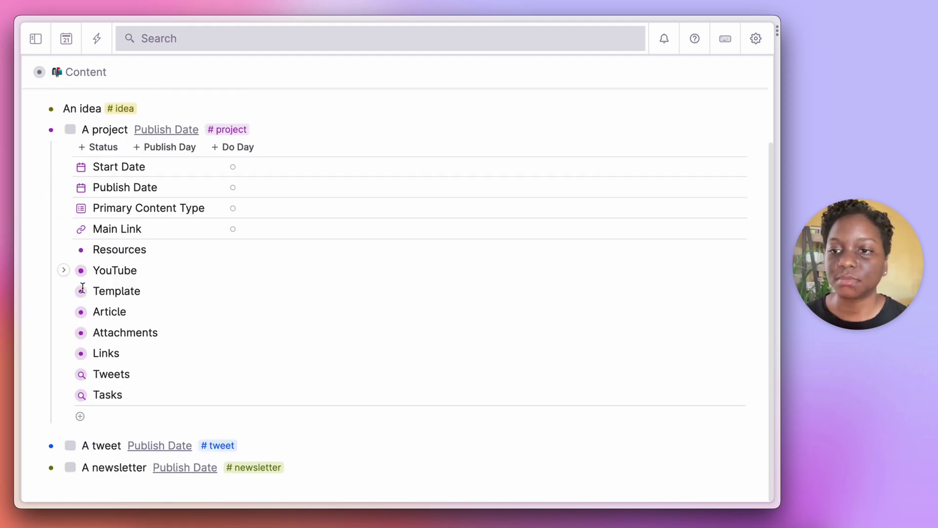
# Step: Review the project's Article checklist, visit its Medium and Blog links with a return to Tana after each, and collapse it
pyautogui.click(65, 312)
pyautogui.scroll(-2, 64, 313)
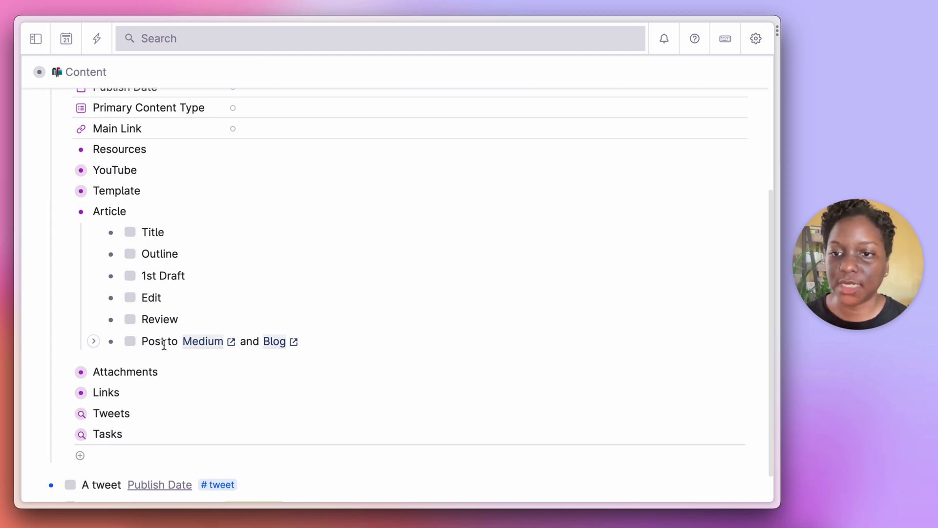
pyautogui.click(196, 343)
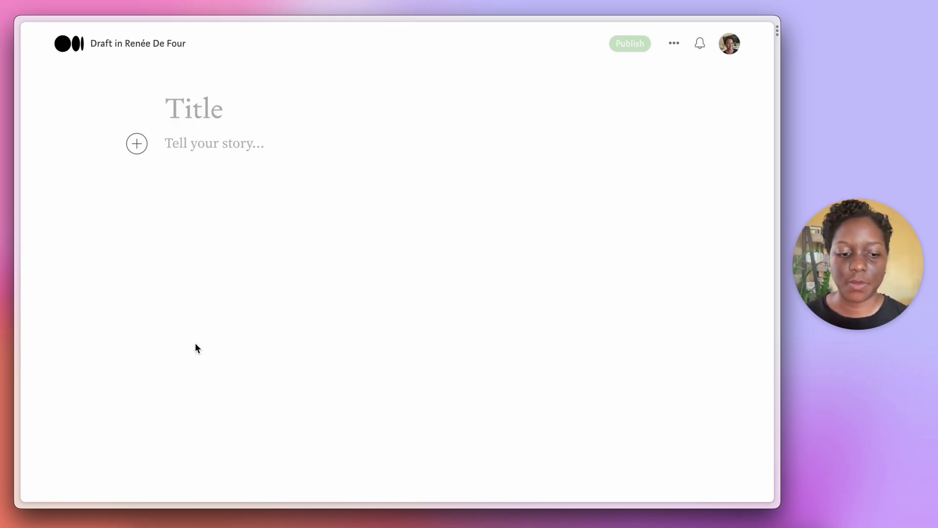
pyautogui.press('super+bracketleft')
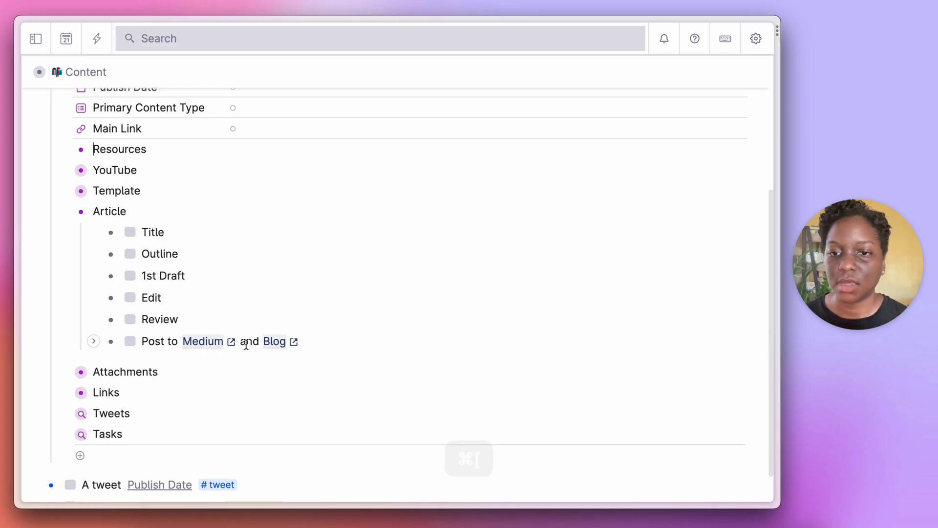
pyautogui.click(274, 341)
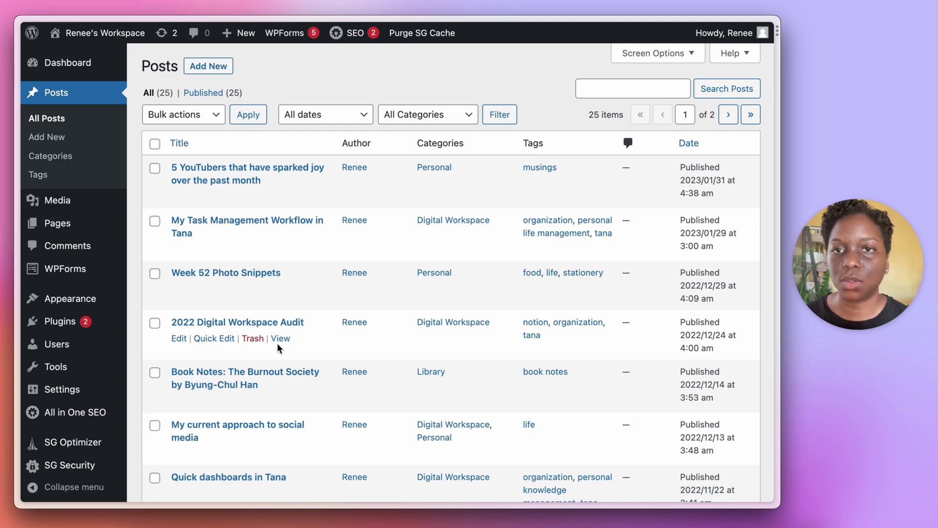
pyautogui.press('super+bracketleft')
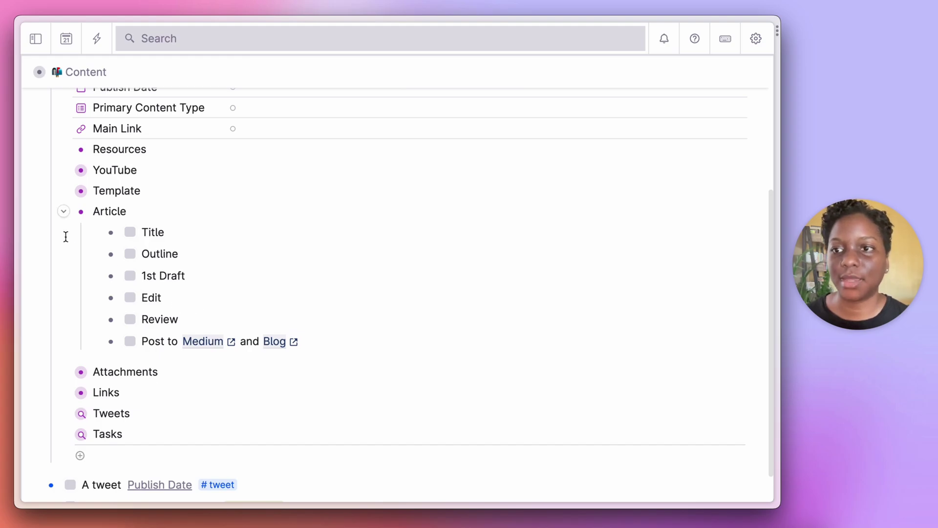
pyautogui.click(64, 212)
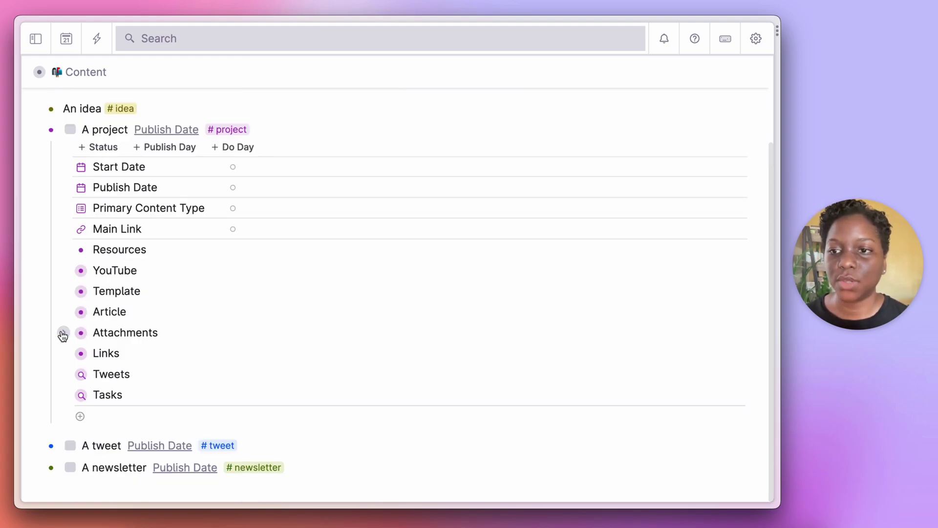
# Step: Expand the project's Attachments and Links nodes to examine their contents, collapsing each one after review
pyautogui.click(62, 332)
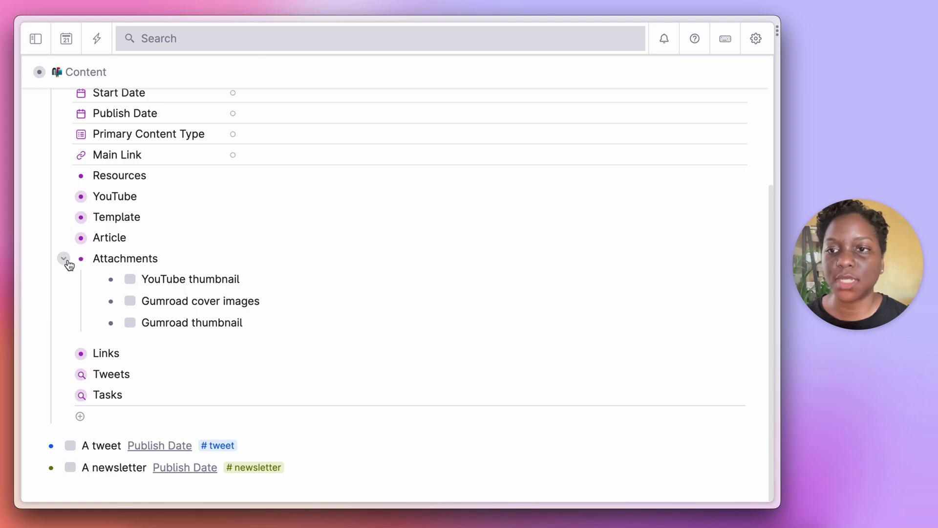
pyautogui.click(64, 258)
pyautogui.click(63, 355)
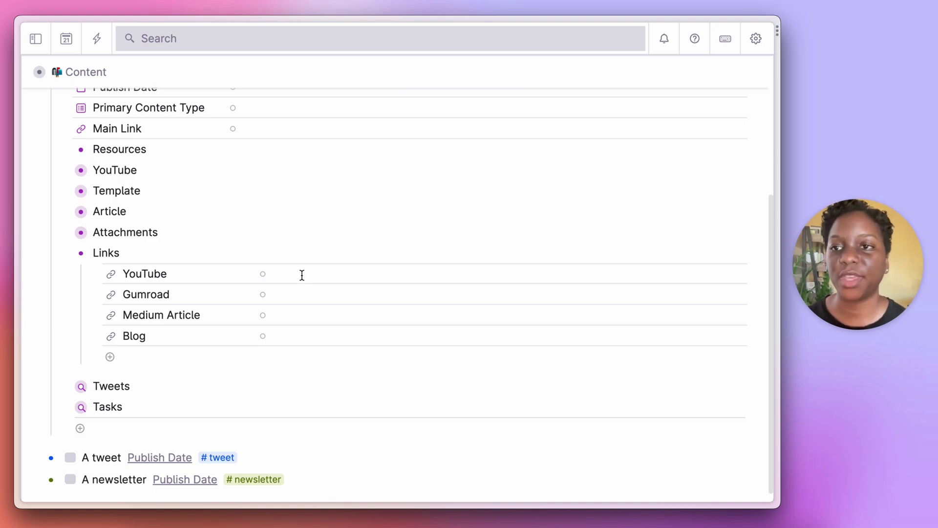
pyautogui.scroll(5, 302, 275)
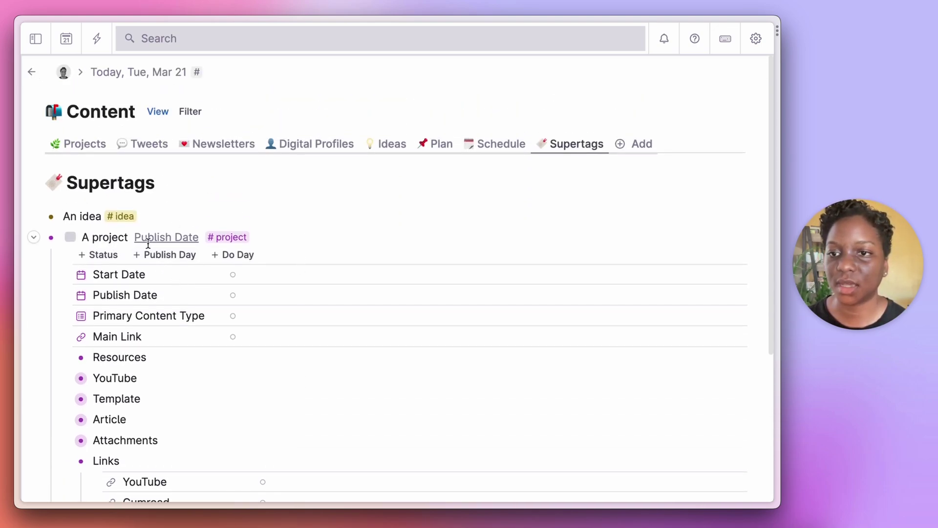
pyautogui.scroll(-5, 283, 346)
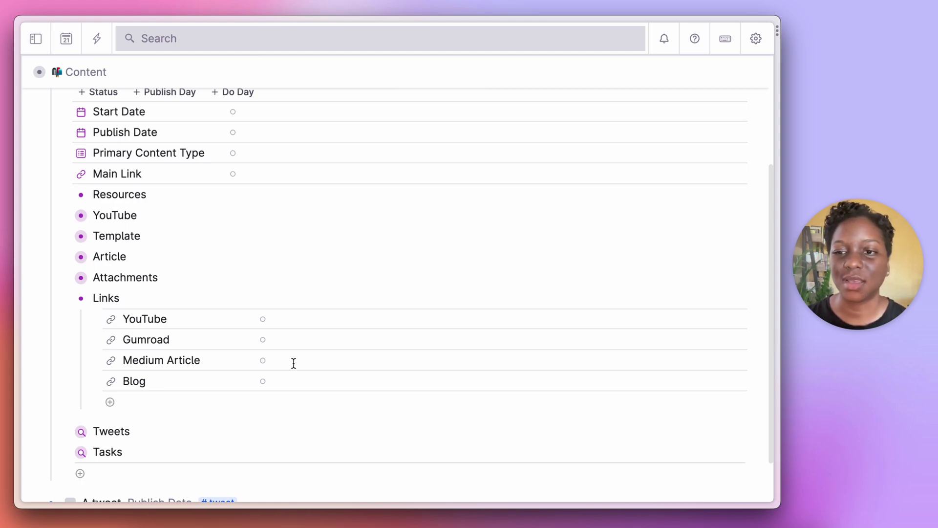
pyautogui.click(64, 299)
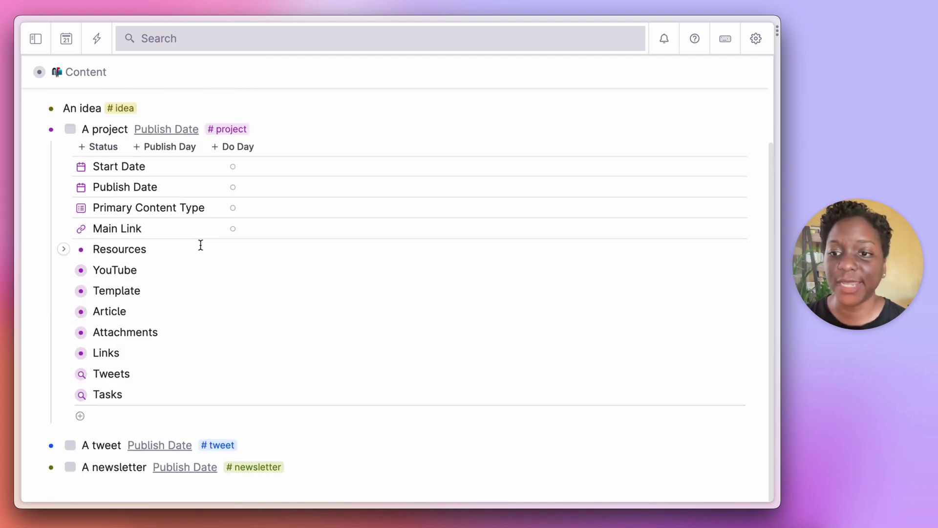
# Step: Expand the project's Tweets search node and open its live query to examine the search expression
pyautogui.click(64, 374)
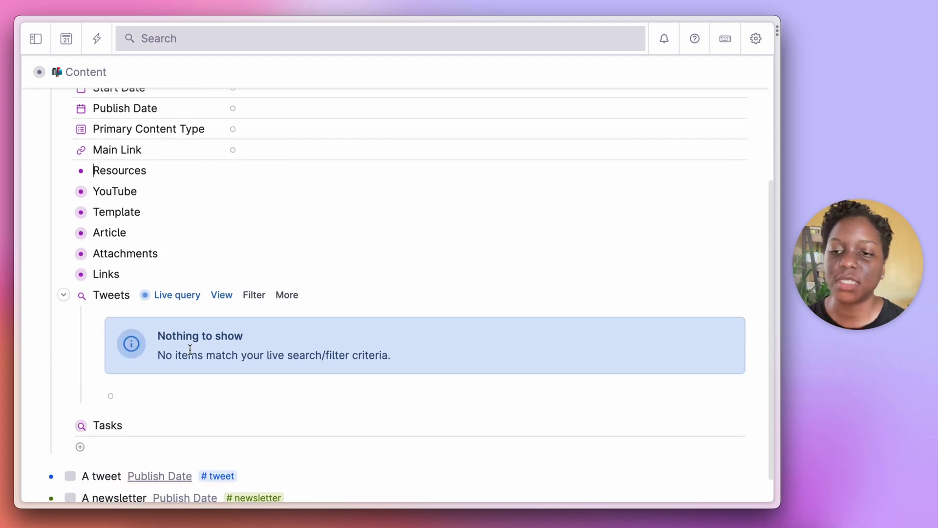
pyautogui.click(187, 288)
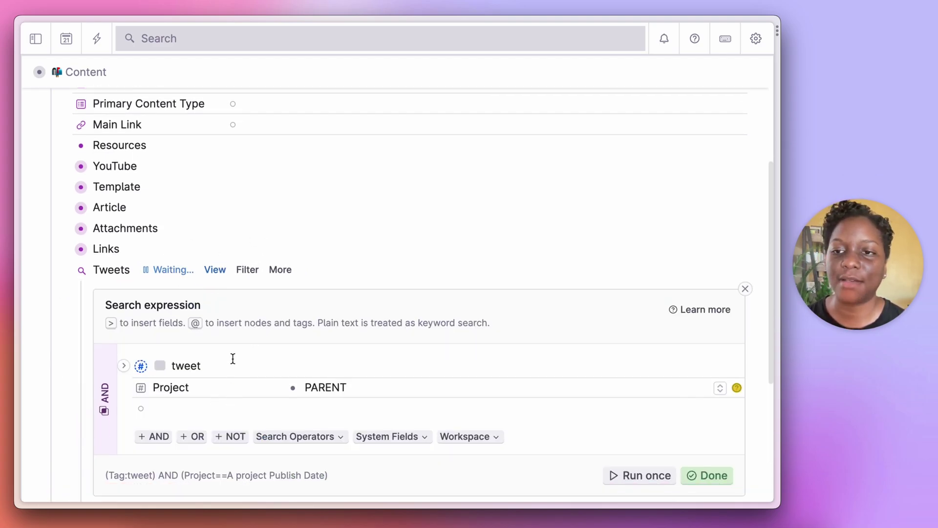
pyautogui.scroll(5, 233, 359)
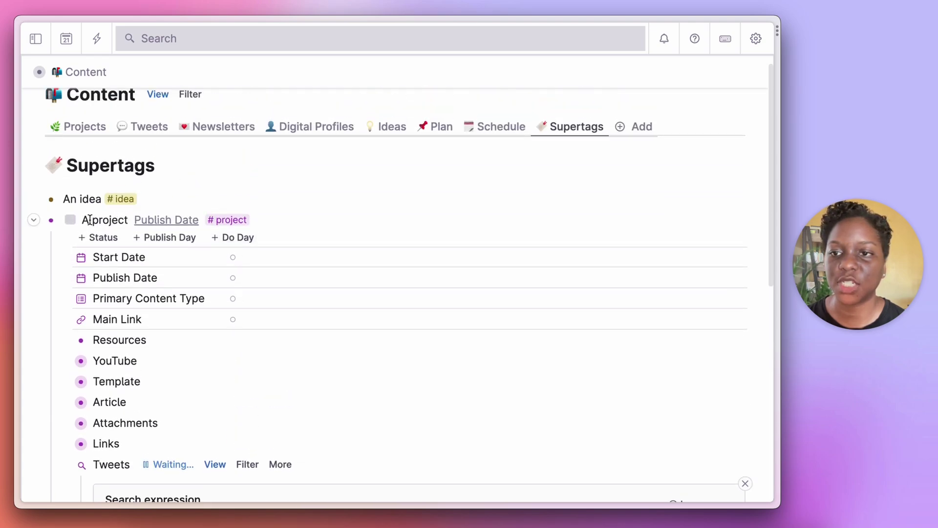
pyautogui.scroll(-5, 230, 232)
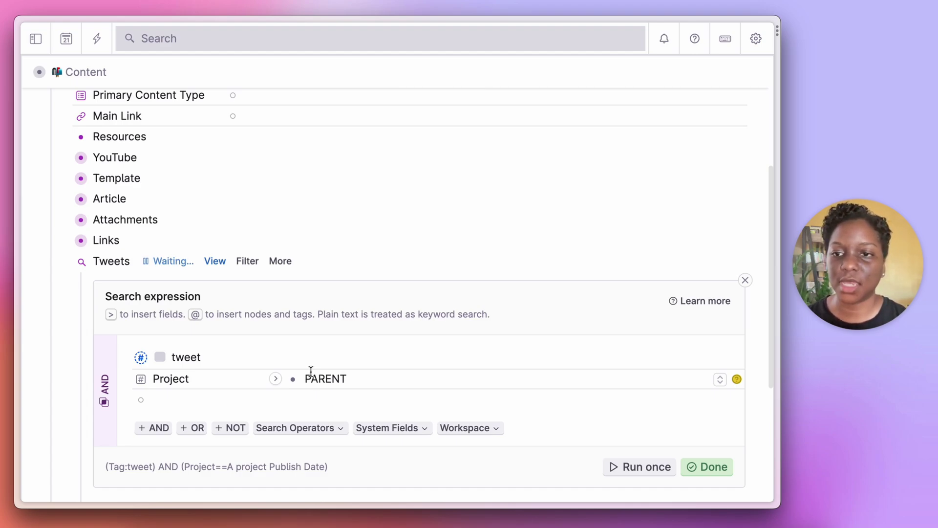
# Step: Expand the example tweet in the Supertags section and set its Project field to "A project Publish Date"
pyautogui.scroll(-5, 310, 371)
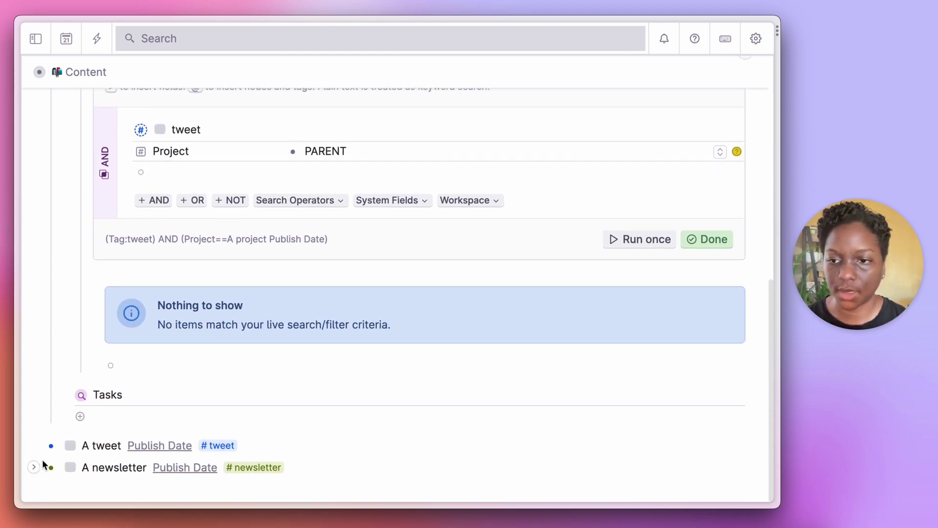
pyautogui.click(35, 447)
pyautogui.scroll(-2, 135, 447)
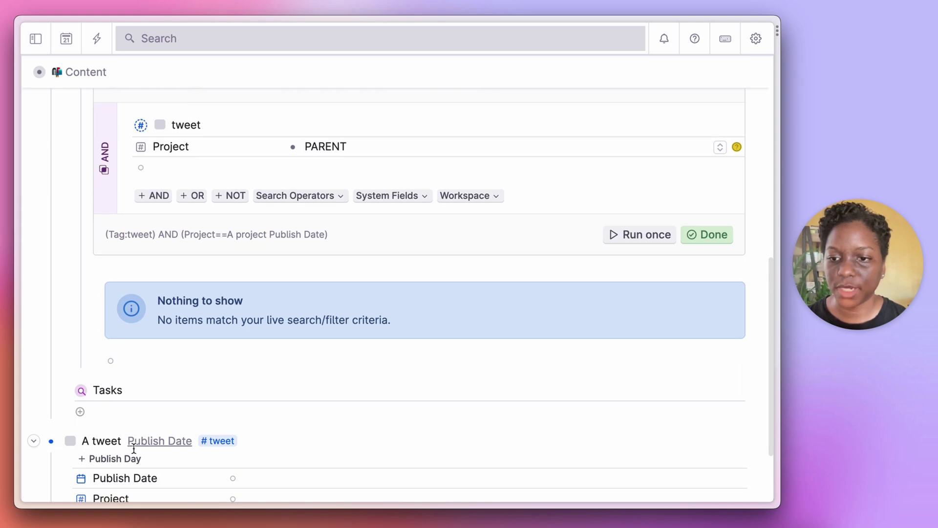
pyautogui.click(256, 413)
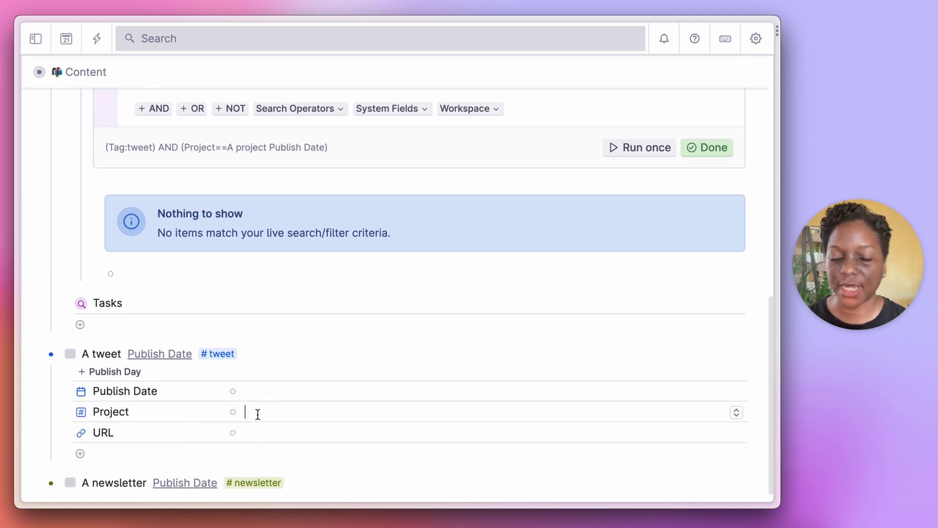
pyautogui.scroll(12, 258, 413)
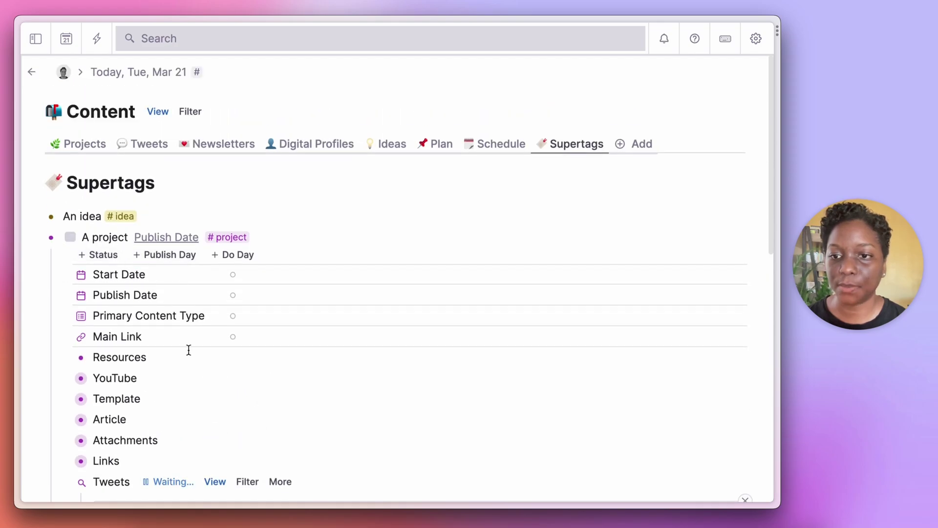
pyautogui.scroll(-10, 195, 360)
pyautogui.scroll(-1, 195, 360)
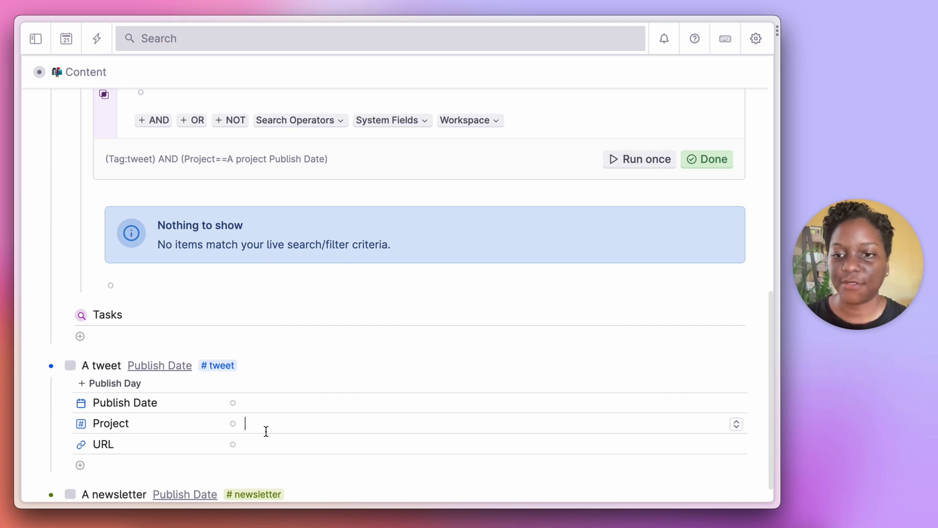
pyautogui.click(244, 423)
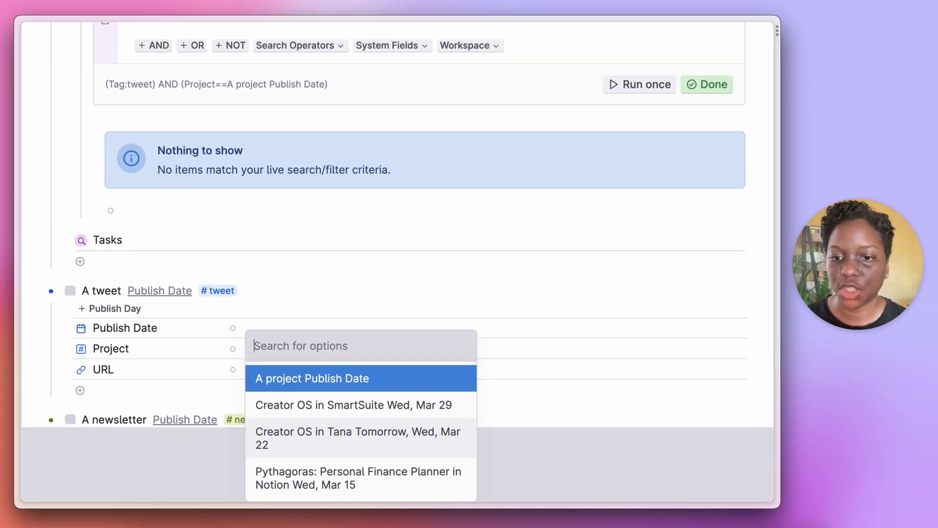
pyautogui.click(301, 384)
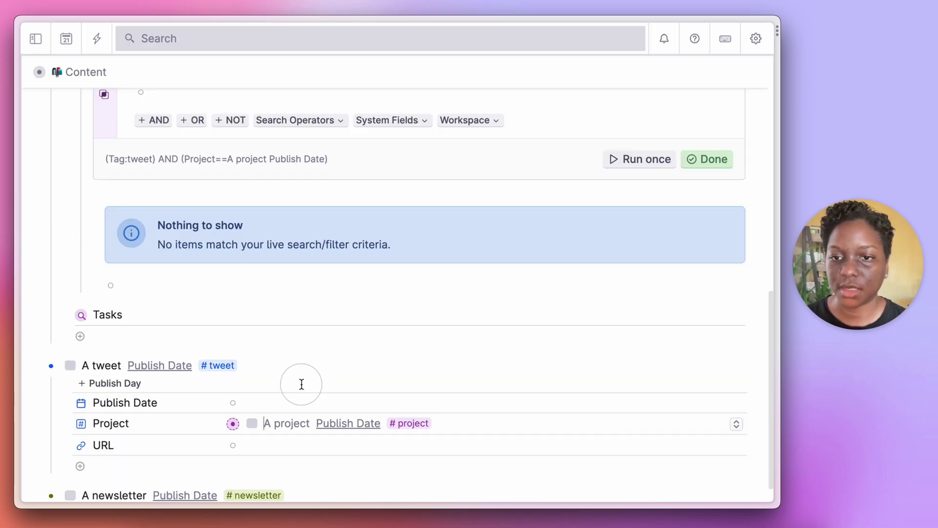
# Step: Run the project's Tweets search once to check its results, close the search expression and collapse the Tweets node
pyautogui.scroll(2, 301, 384)
pyautogui.scroll(1, 301, 384)
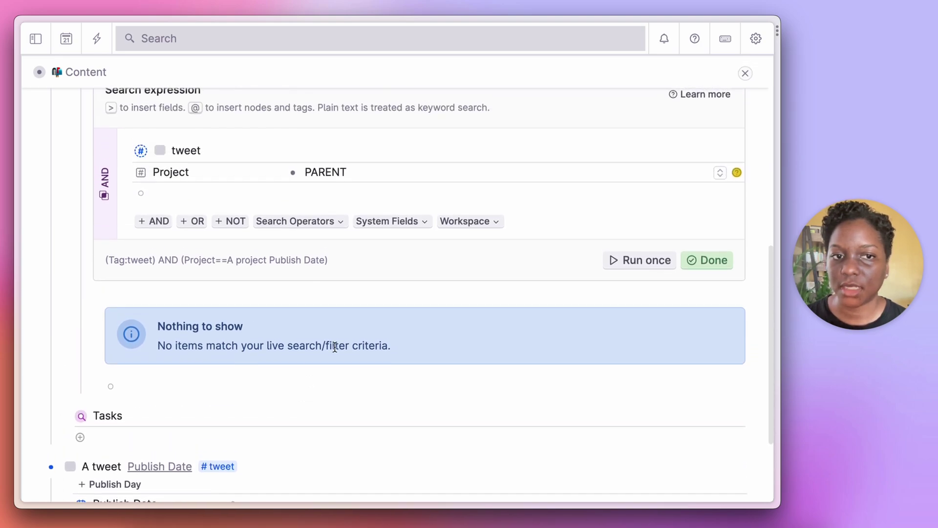
pyautogui.click(666, 264)
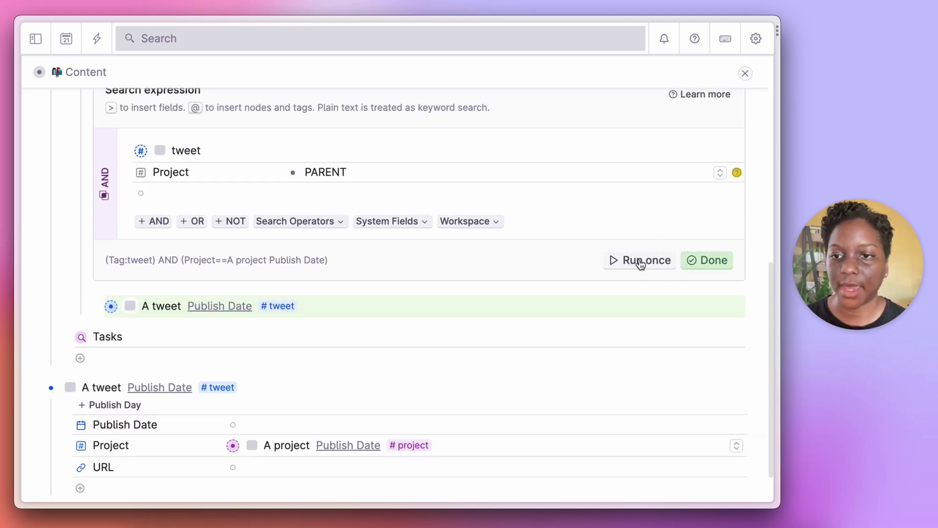
pyautogui.scroll(2, 723, 134)
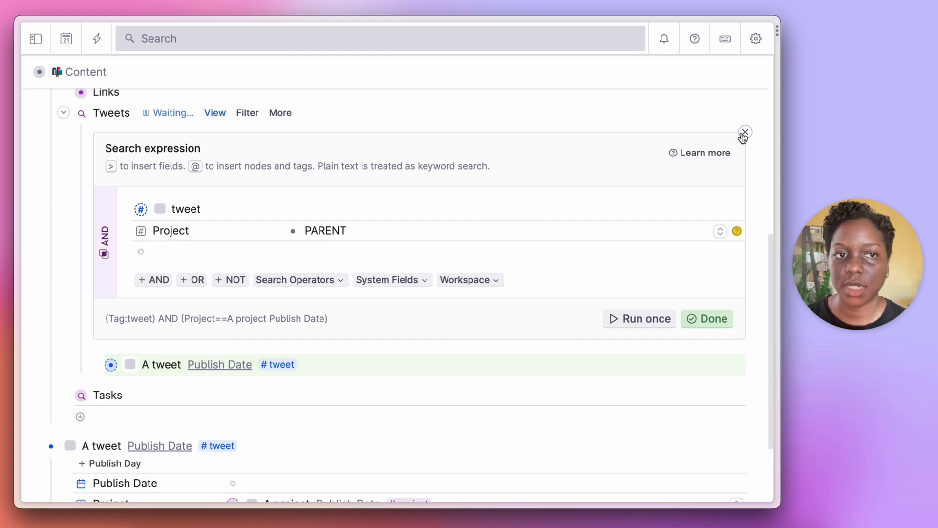
pyautogui.click(743, 131)
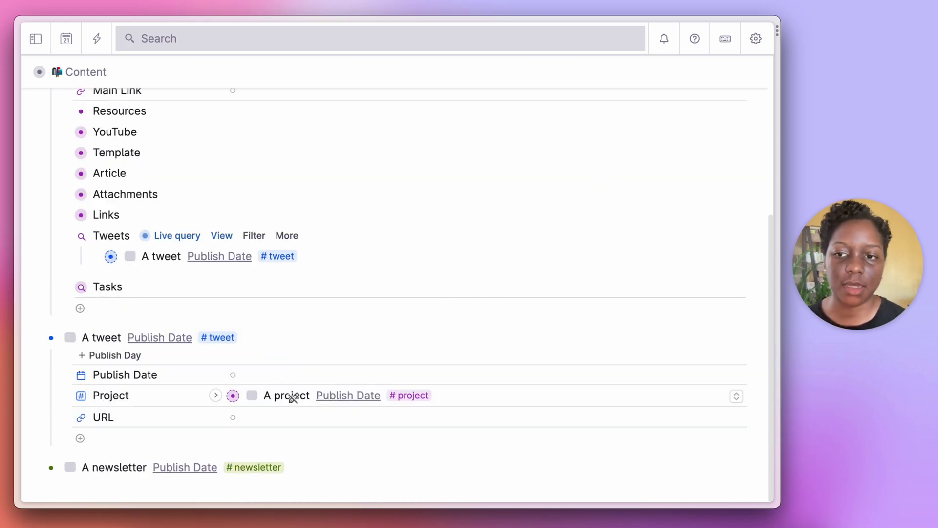
pyautogui.scroll(5, 277, 358)
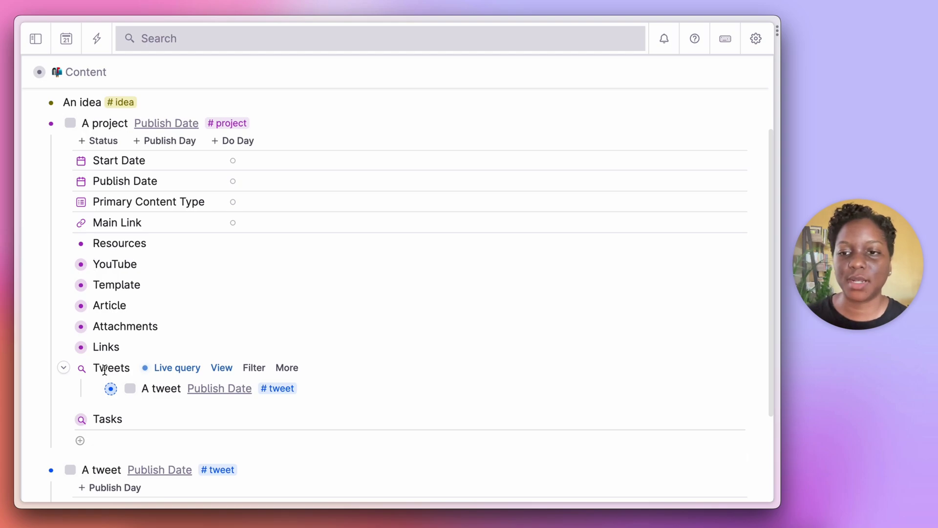
pyautogui.click(63, 368)
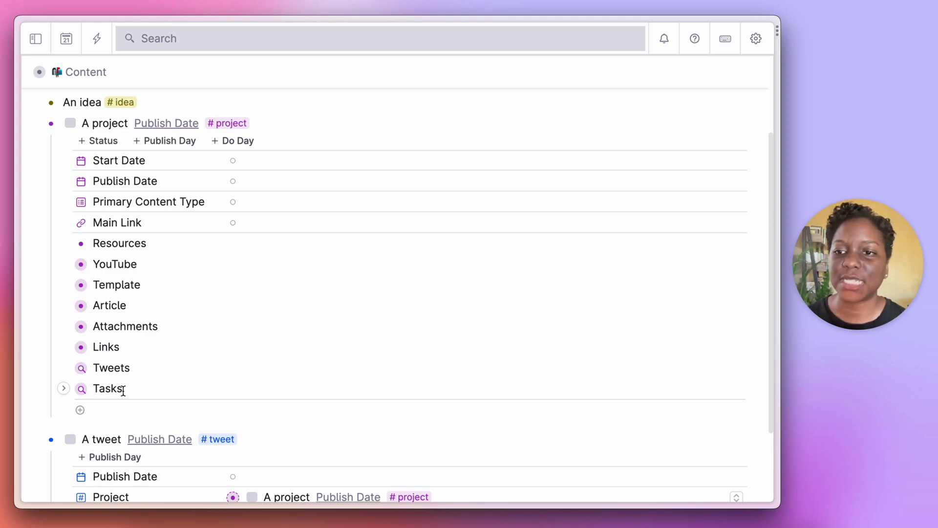
# Step: Expand the example project's YouTube checklist to look over its tasks and collapse it again
pyautogui.click(63, 264)
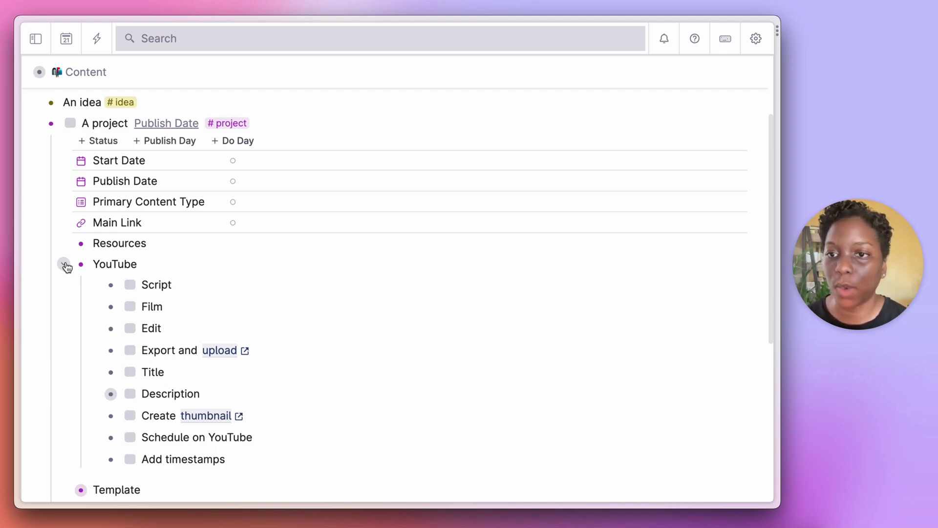
pyautogui.click(65, 264)
pyautogui.scroll(2, 65, 266)
pyautogui.scroll(-1, 177, 211)
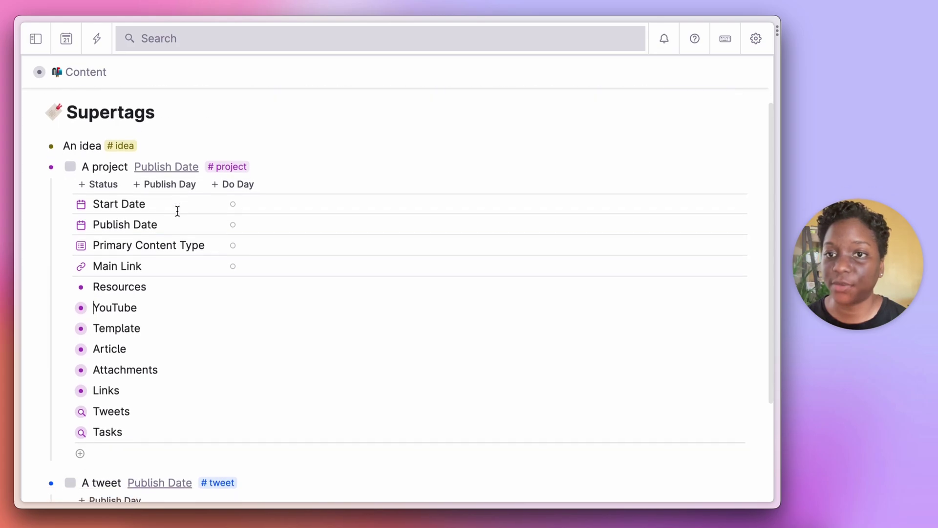
# Step: Open the #project supertag configuration, review its template fields and default values, and close it
pyautogui.moveTo(224, 169)
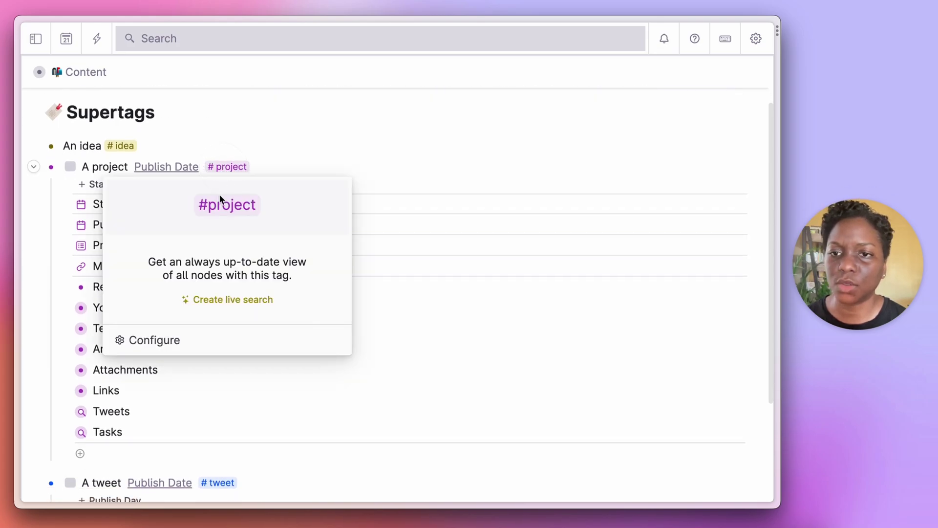
pyautogui.click(186, 337)
pyautogui.scroll(-3, 592, 265)
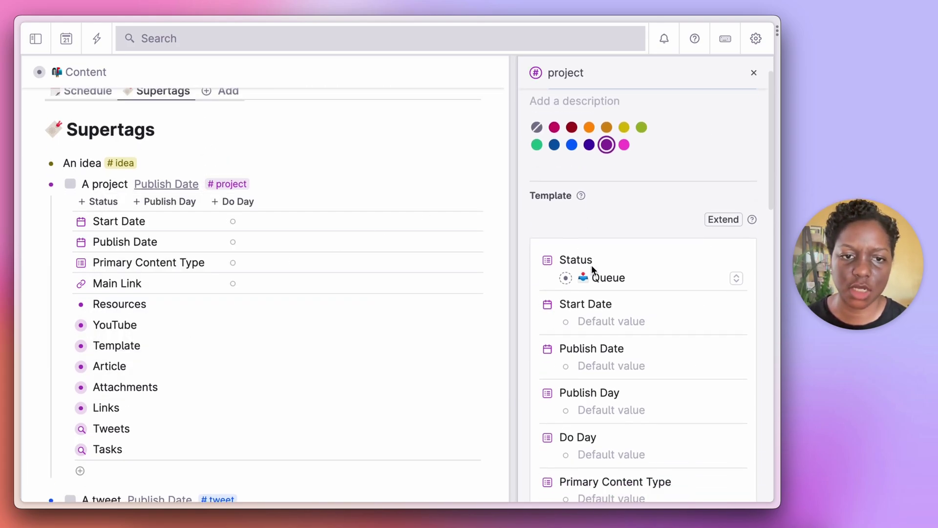
pyautogui.scroll(-1, 683, 322)
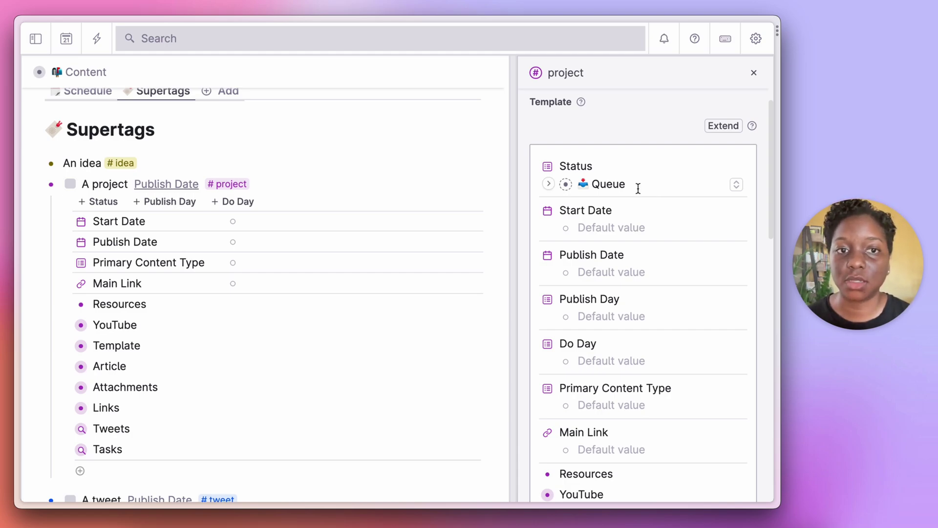
pyautogui.scroll(-5, 635, 186)
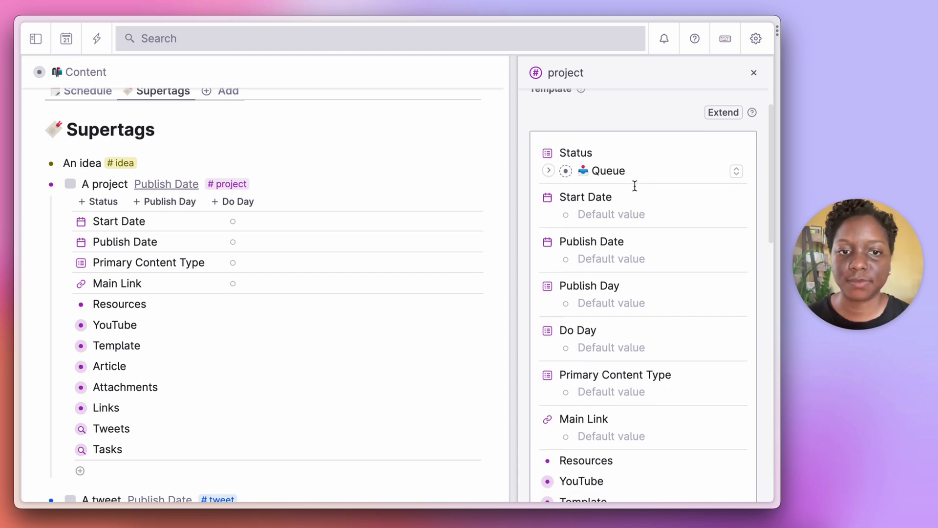
pyautogui.scroll(-3, 635, 186)
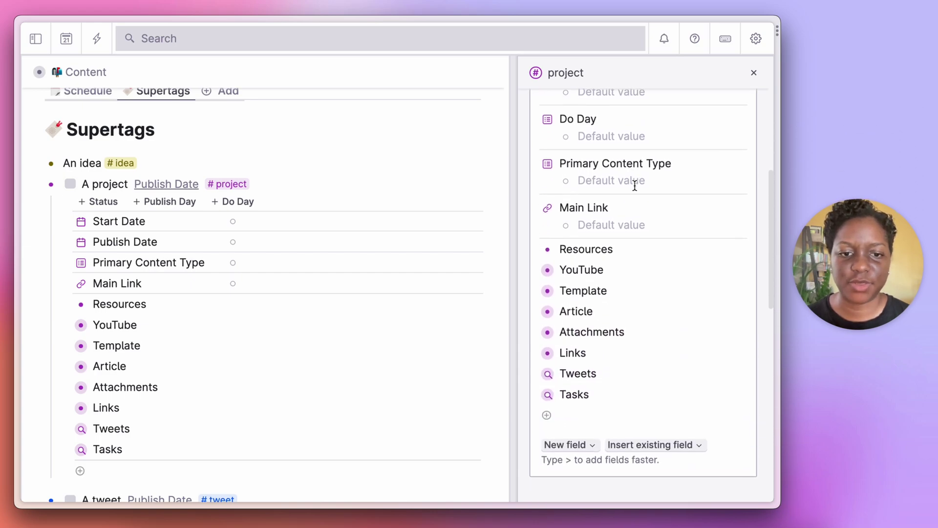
pyautogui.scroll(7, 634, 186)
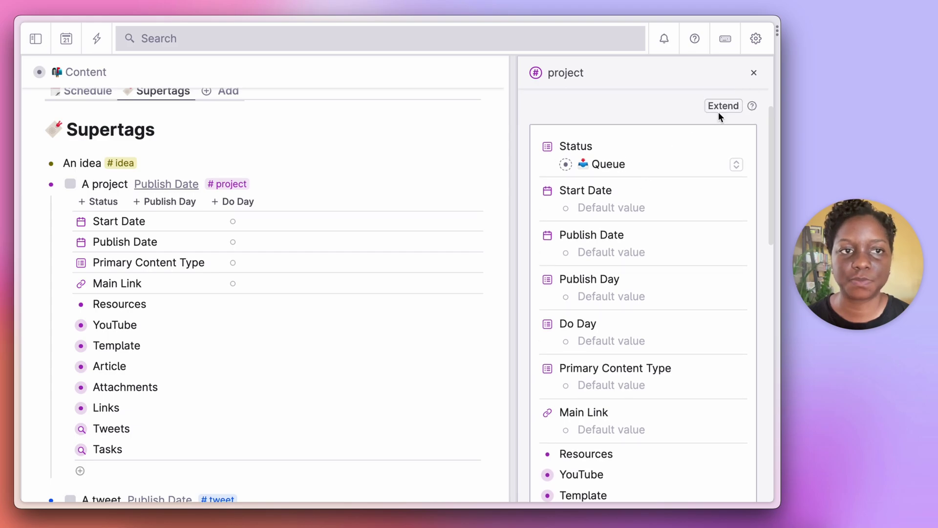
pyautogui.click(754, 72)
# Step: Reveal the example tweet's Publish Day field and collapse the tweet
pyautogui.click(128, 278)
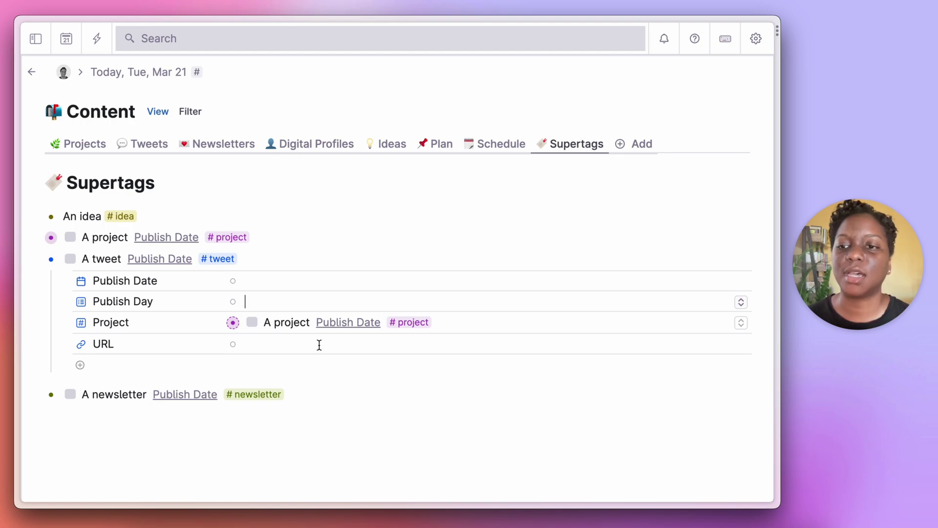
pyautogui.click(33, 260)
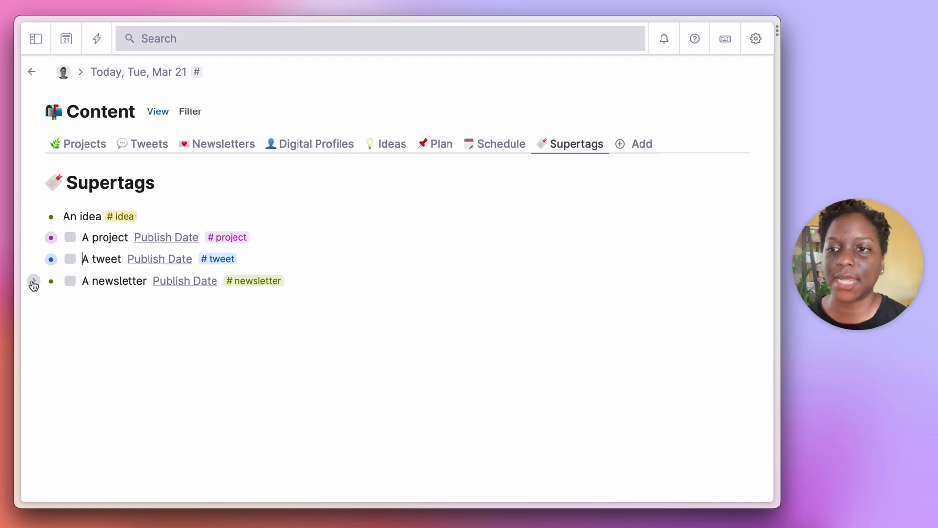
# Step: Review the example newsletter's Publish Date field and Distribution Checklist, and inspect the #newsletter supertag configuration before closing it
pyautogui.click(34, 282)
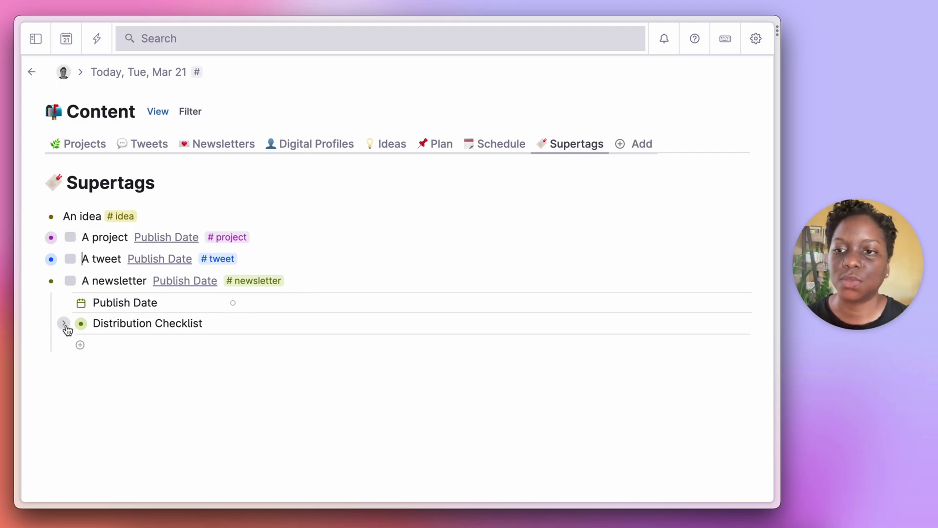
pyautogui.click(64, 324)
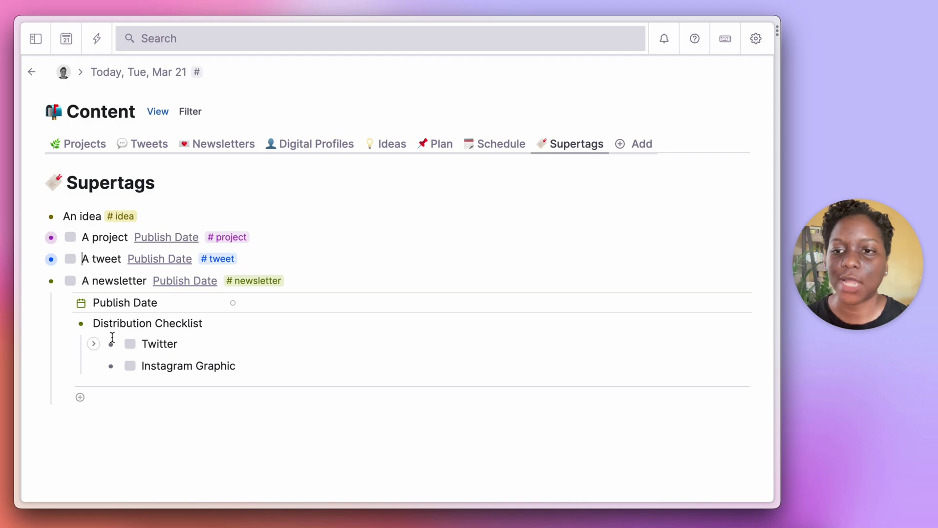
pyautogui.click(64, 323)
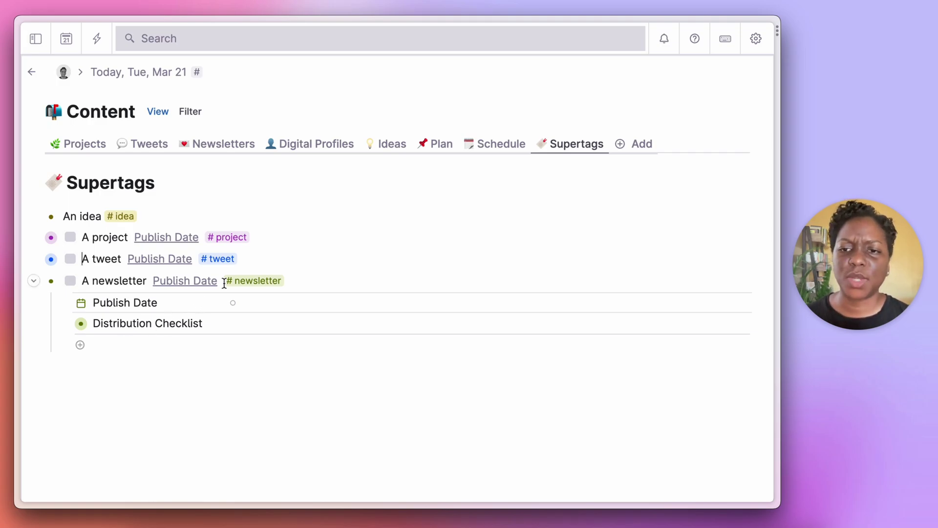
pyautogui.moveTo(263, 282)
pyautogui.click(215, 465)
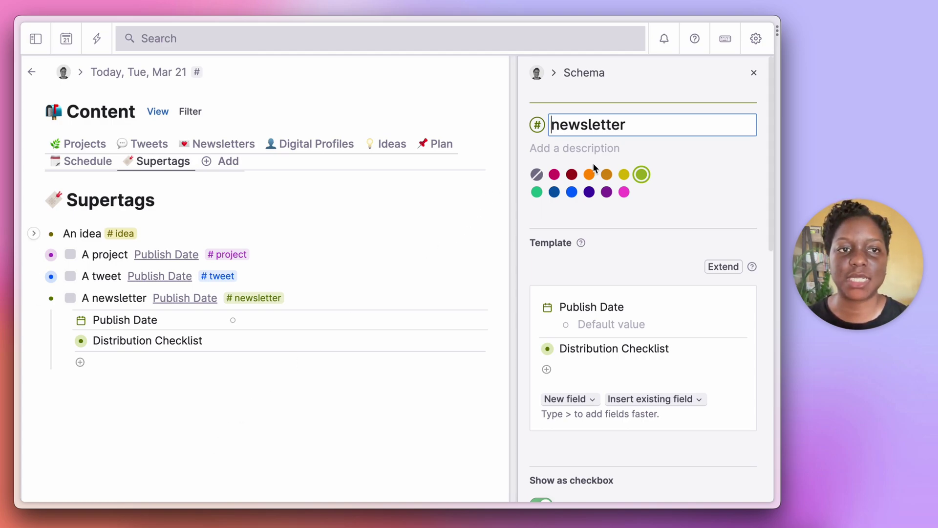
pyautogui.press('Escape')
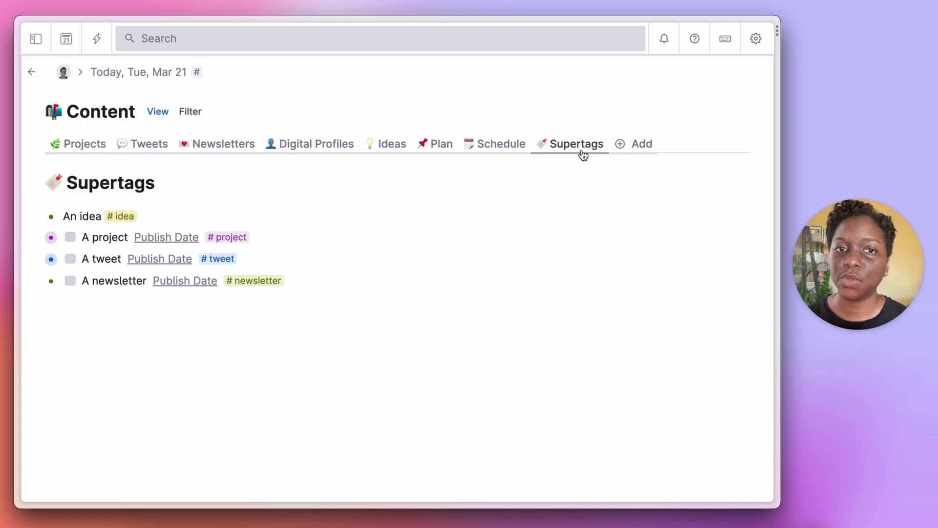
# Step: Open the Newsletters section, review the contents of Issue 04 and collapse it
pyautogui.click(238, 154)
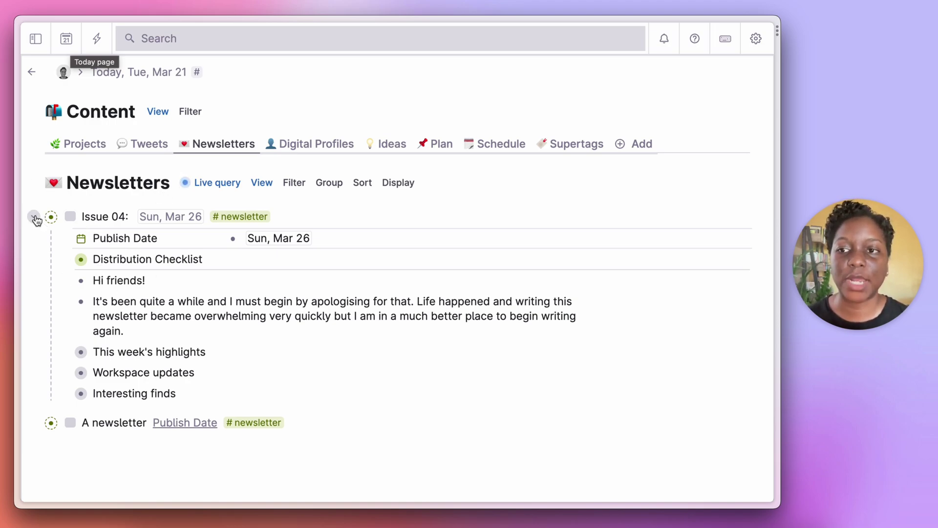
pyautogui.click(35, 217)
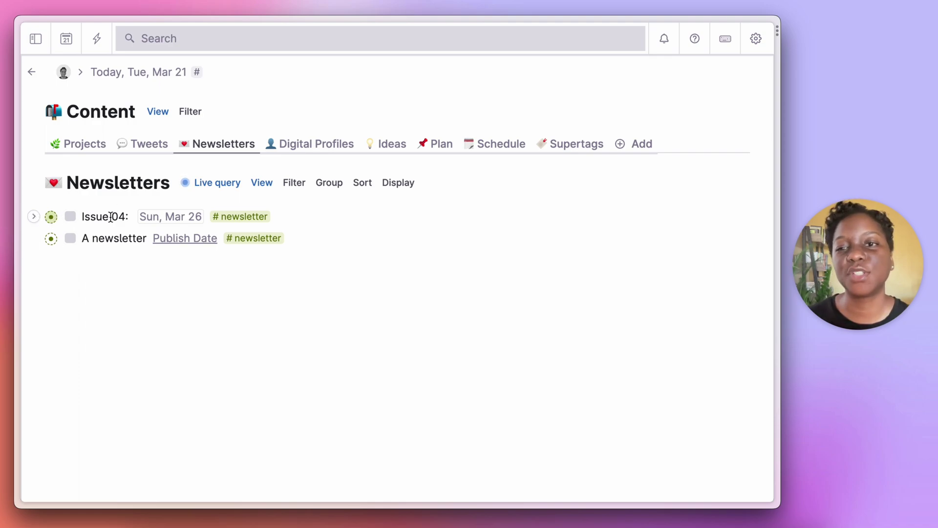
# Step: Switch to the Projects section and expand the archived Pythagoras: Personal Finance Planner in Notion project to review its fields
pyautogui.click(95, 145)
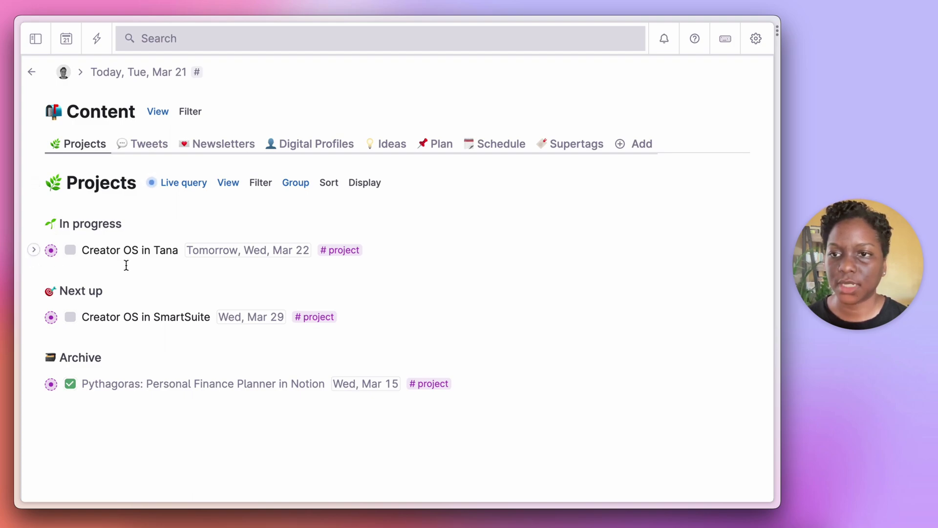
pyautogui.click(34, 385)
pyautogui.scroll(-3, 221, 342)
pyautogui.scroll(-4, 221, 343)
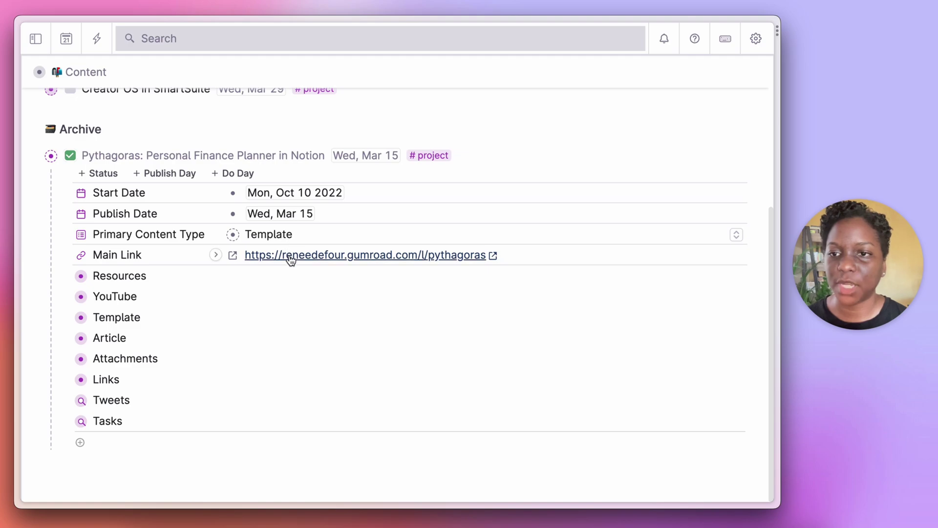
# Step: Expand the Pythagoras project's Resources and YouTube nodes to examine the saved link and checklist tasks
pyautogui.click(64, 278)
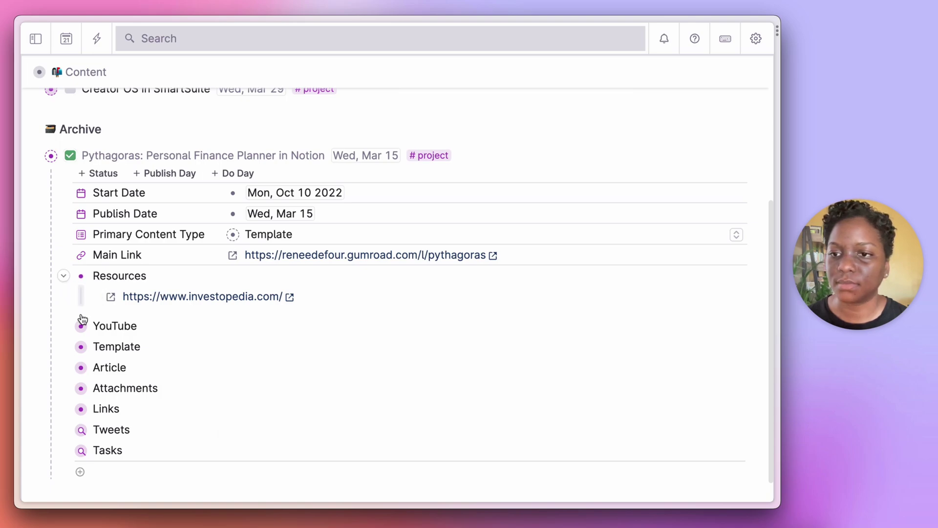
pyautogui.click(65, 326)
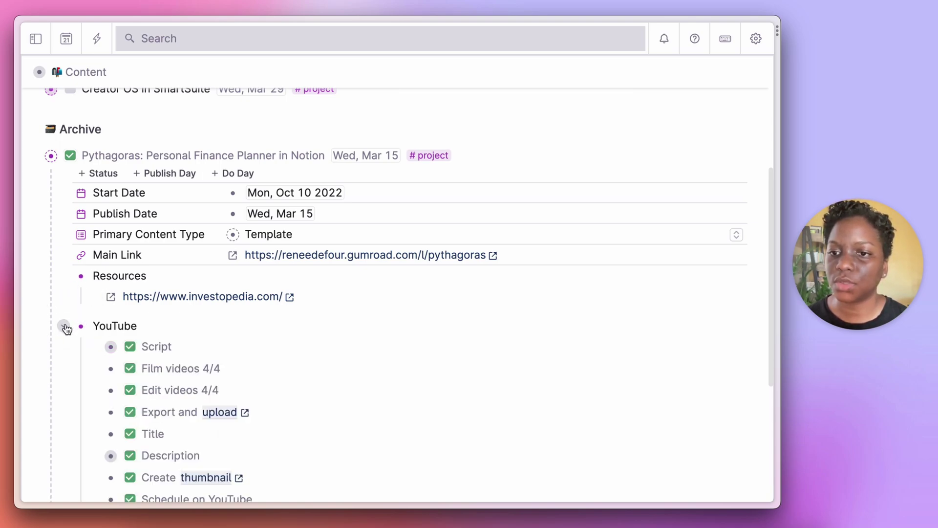
pyautogui.scroll(-2, 215, 316)
pyautogui.scroll(-3, 215, 315)
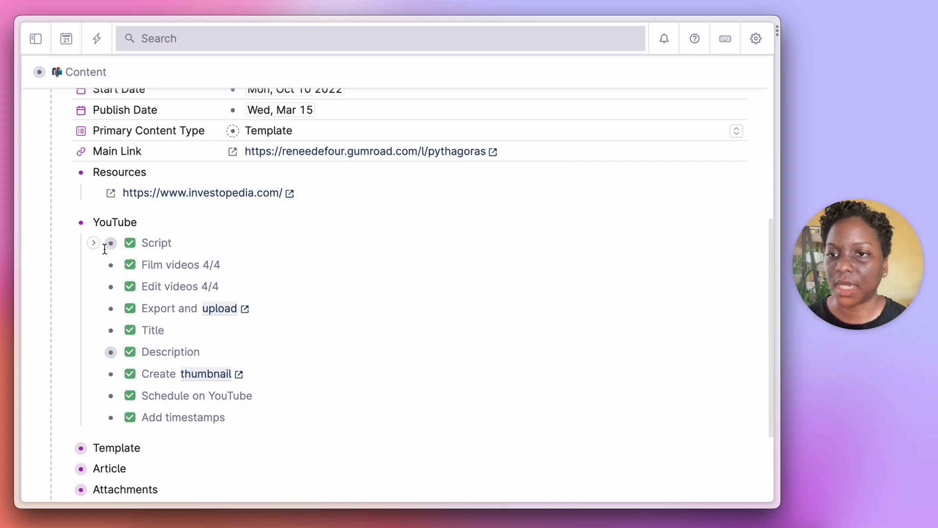
# Step: Expand the Script task down to the Getting Started video's Intro text to review it, and collapse the script levels again
pyautogui.click(93, 243)
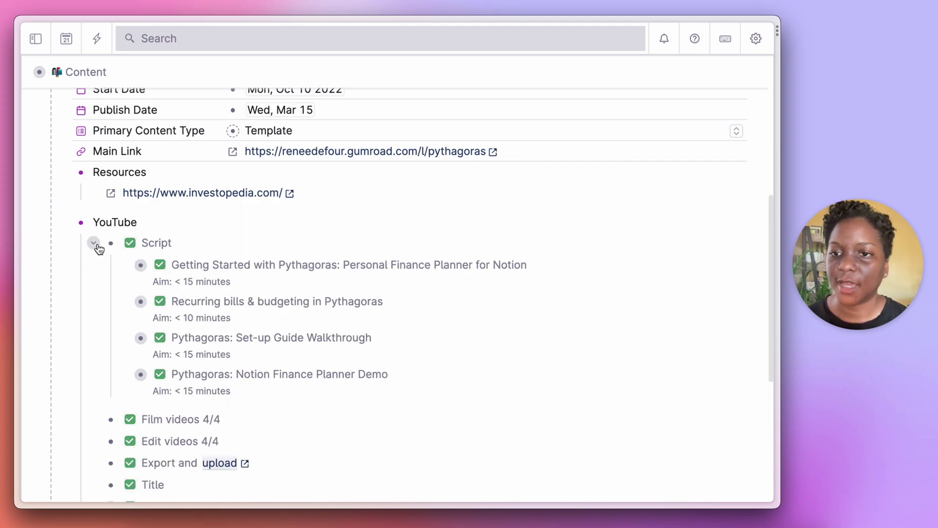
pyautogui.click(125, 265)
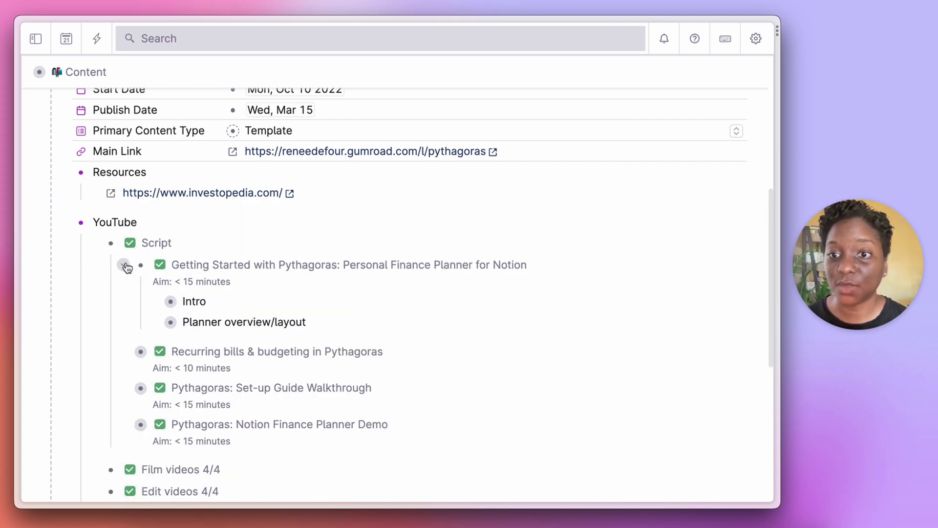
pyautogui.click(153, 301)
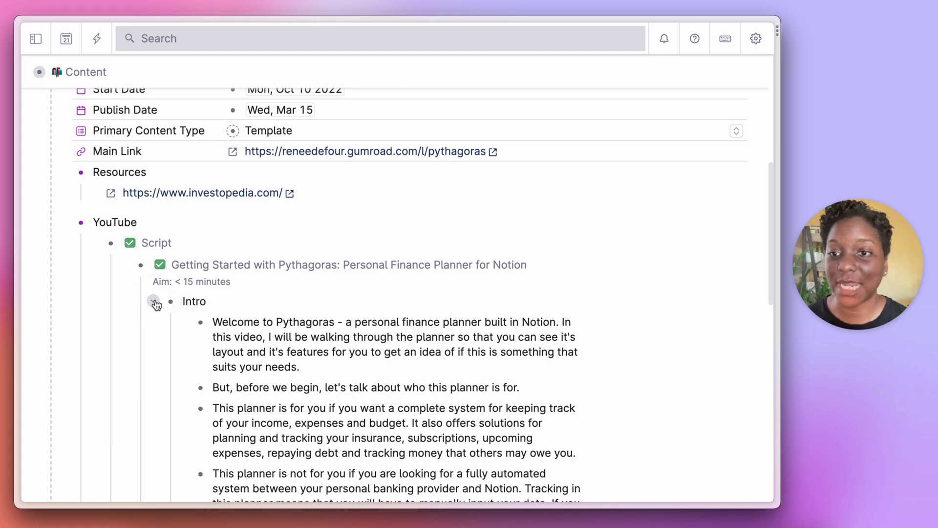
pyautogui.click(153, 301)
pyautogui.click(124, 266)
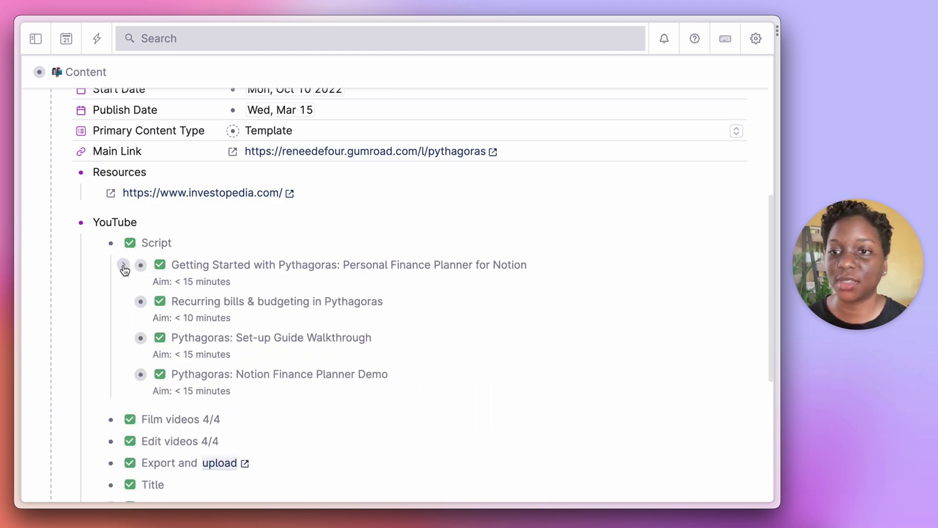
pyautogui.click(94, 243)
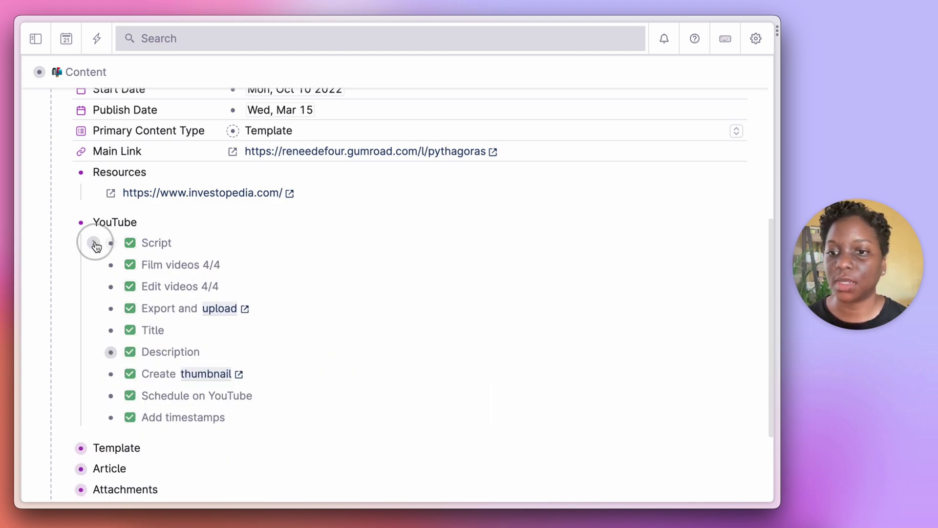
# Step: Review the text and timestamps under the YouTube checklist's Description task, and collapse the task and the YouTube node
pyautogui.scroll(-1, 128, 311)
pyautogui.click(93, 337)
pyautogui.scroll(-3, 94, 342)
pyautogui.scroll(-5, 95, 342)
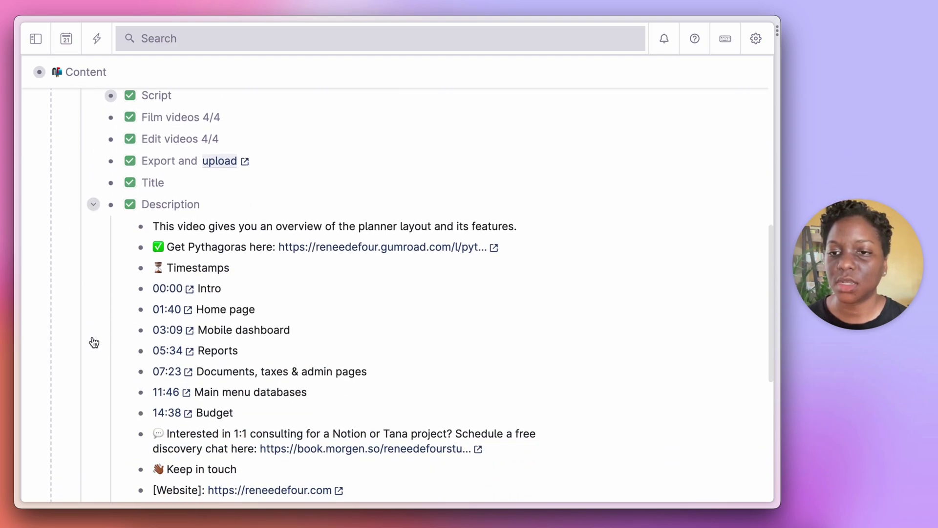
pyautogui.click(93, 204)
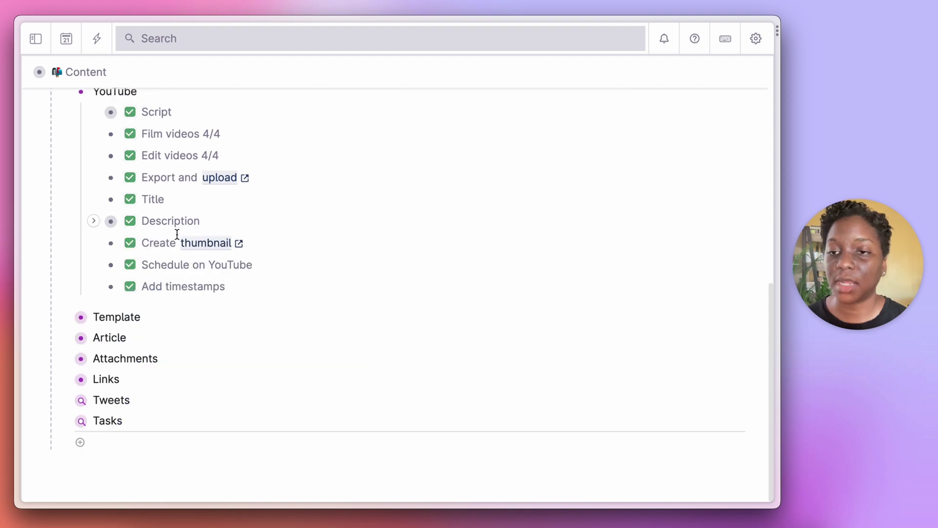
pyautogui.scroll(3, 116, 202)
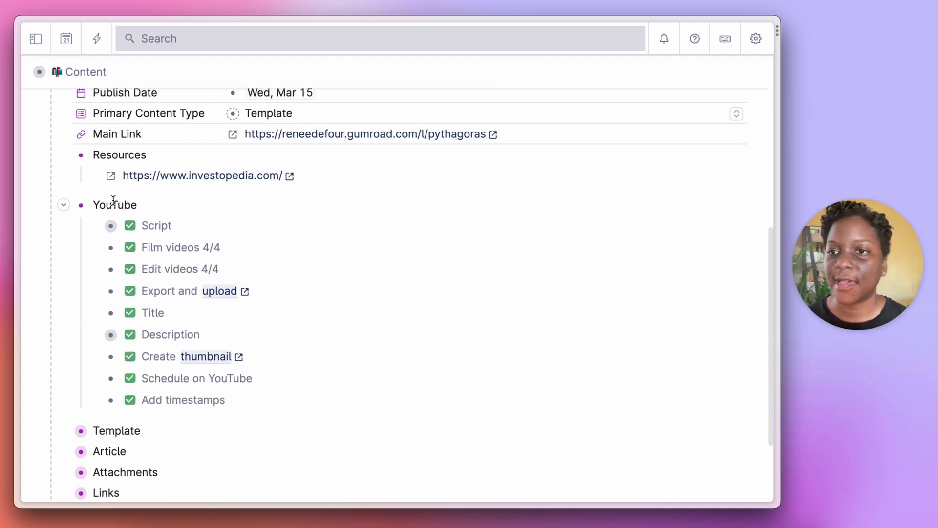
pyautogui.click(64, 205)
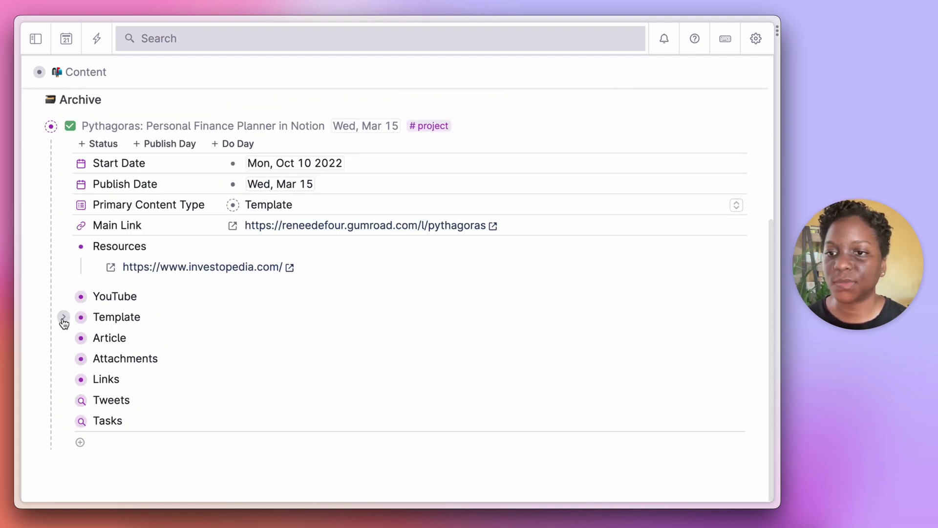
# Step: Review the checklists under the project's Template and Article nodes, collapsing each one after viewing it
pyautogui.click(63, 318)
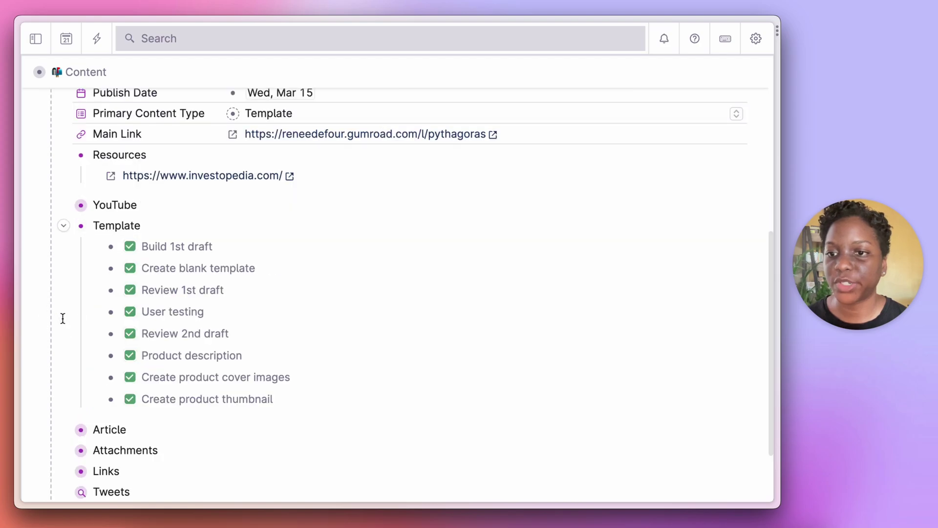
pyautogui.click(64, 227)
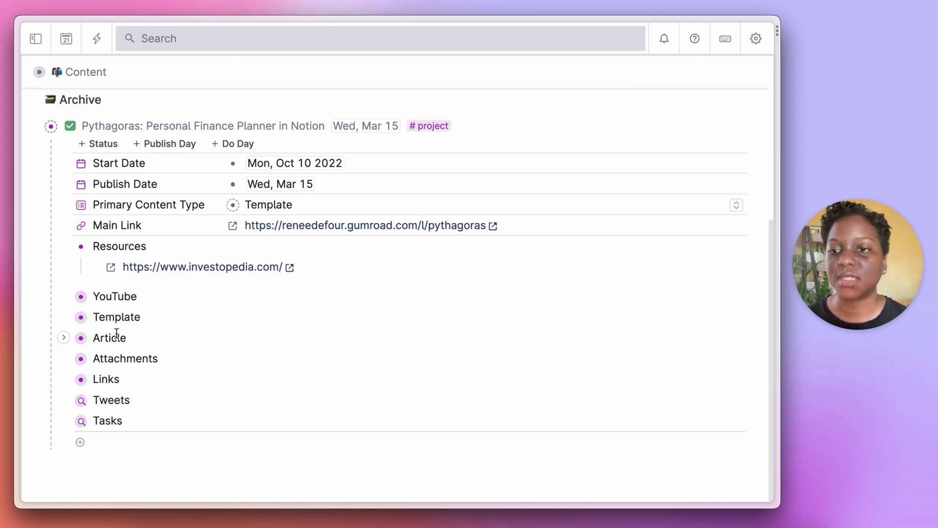
pyautogui.click(64, 339)
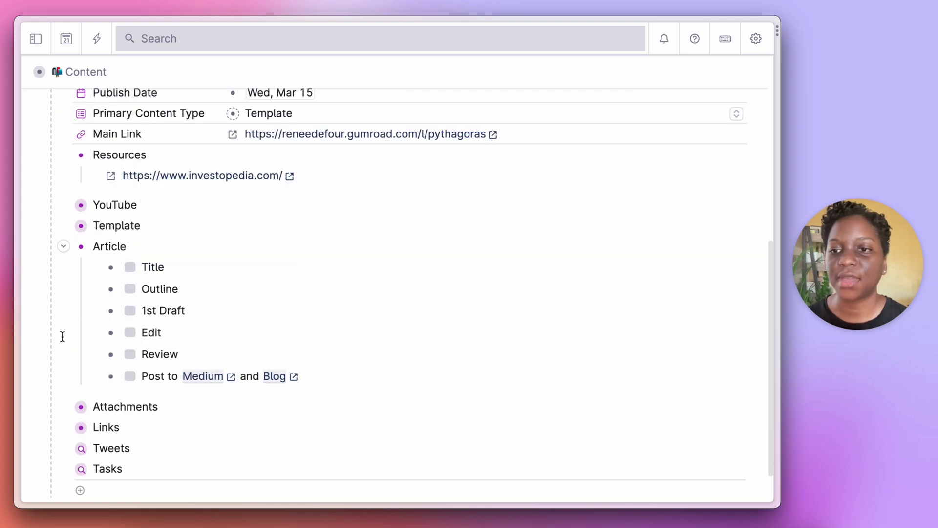
pyautogui.click(64, 247)
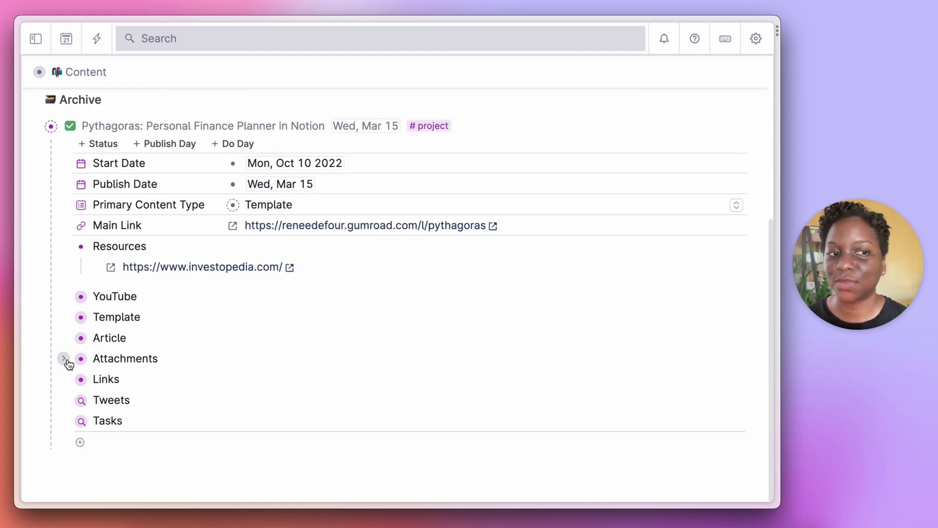
# Step: Expand the project's Attachments and preview the Gumroad main cover image and the Mobile image
pyautogui.click(64, 358)
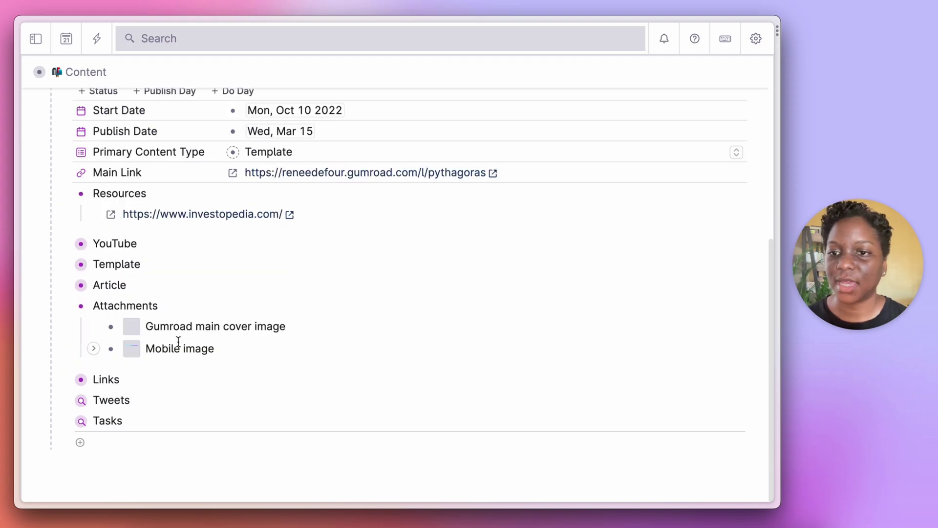
pyautogui.click(131, 326)
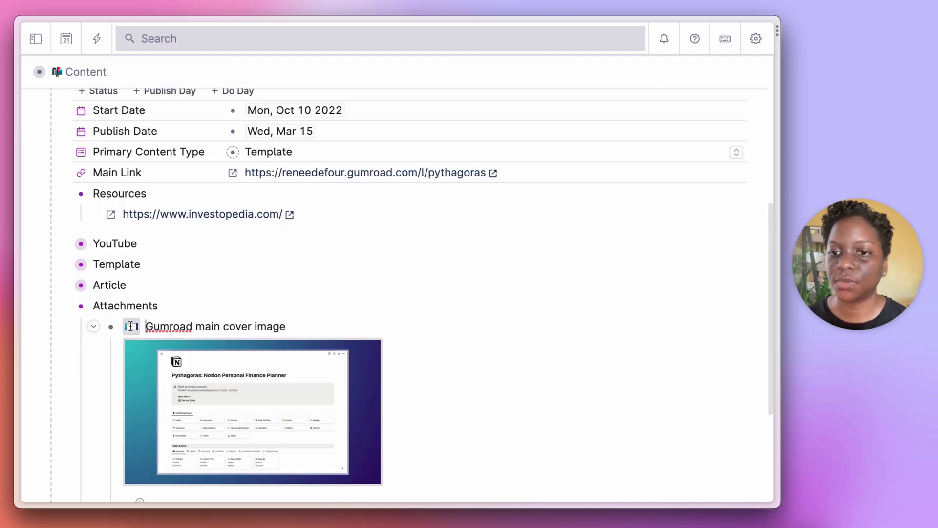
pyautogui.scroll(-3, 130, 356)
pyautogui.click(131, 391)
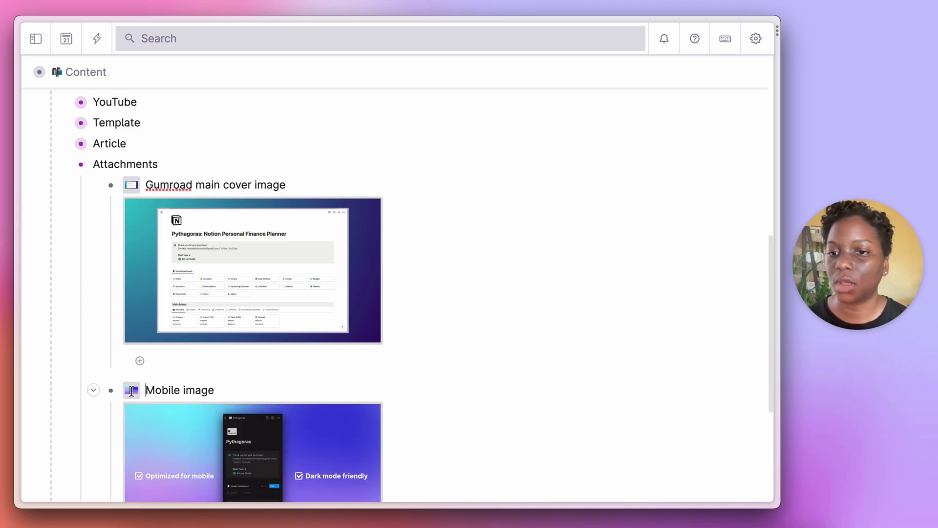
pyautogui.scroll(-3, 130, 389)
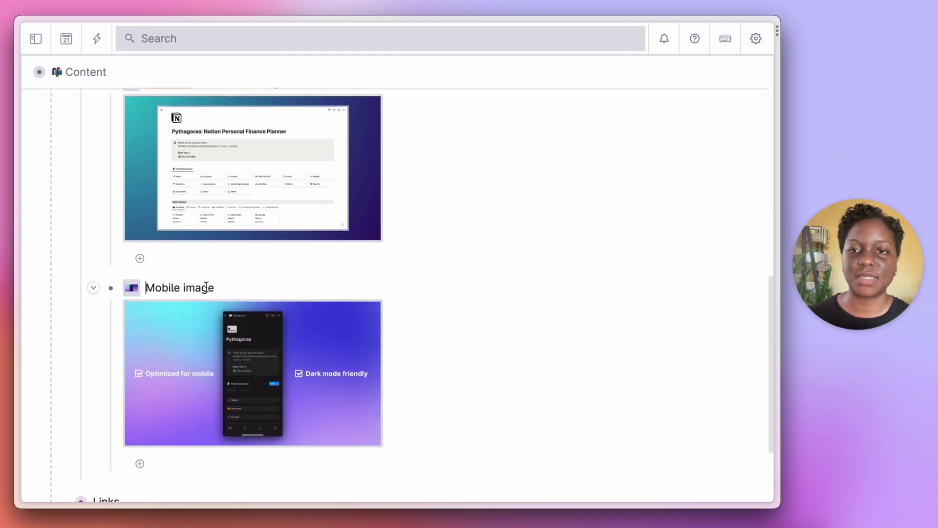
pyautogui.scroll(-3, 214, 274)
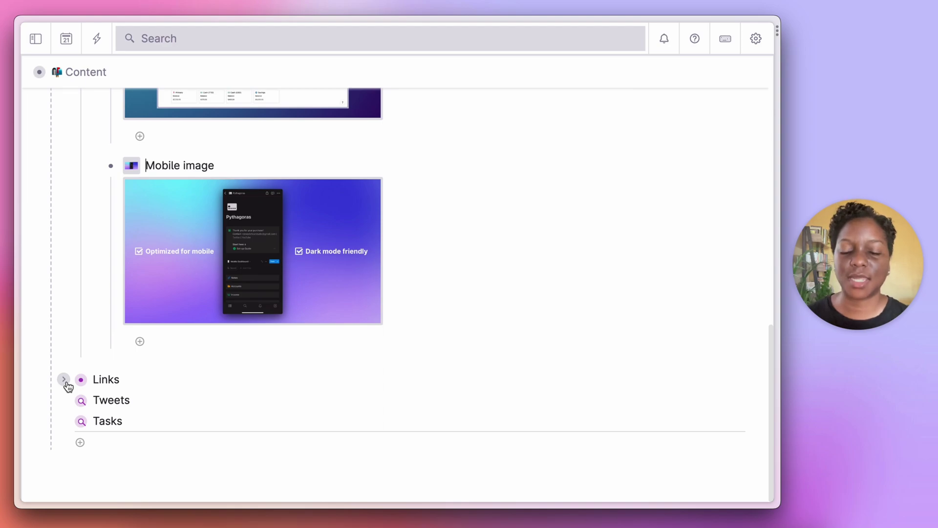
# Step: Review the YouTube and Gumroad entries under the project's Links node, and collapse the Attachments and Links nodes
pyautogui.click(64, 380)
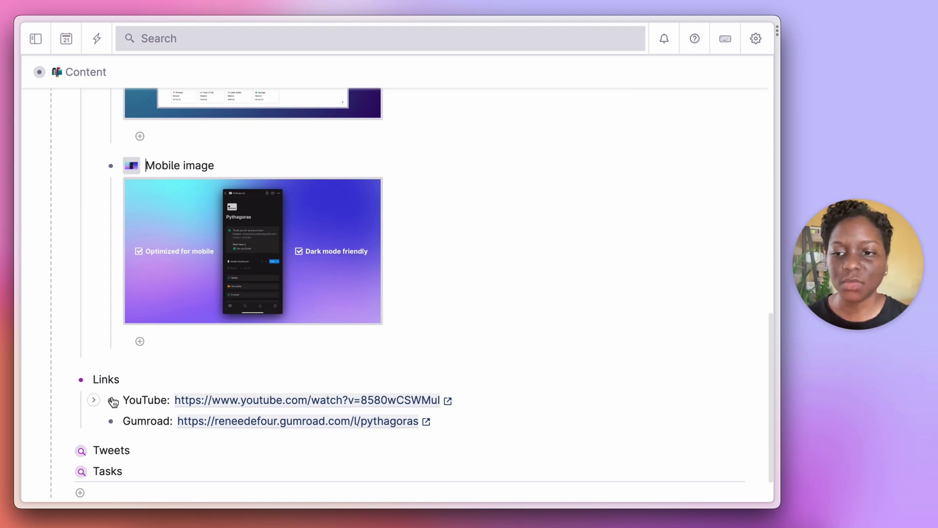
pyautogui.scroll(-2, 112, 397)
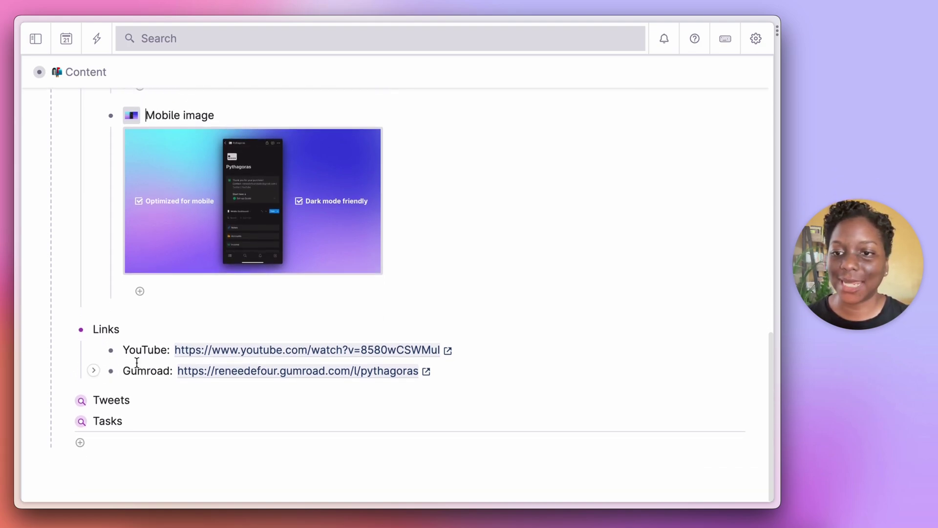
pyautogui.scroll(10, 137, 362)
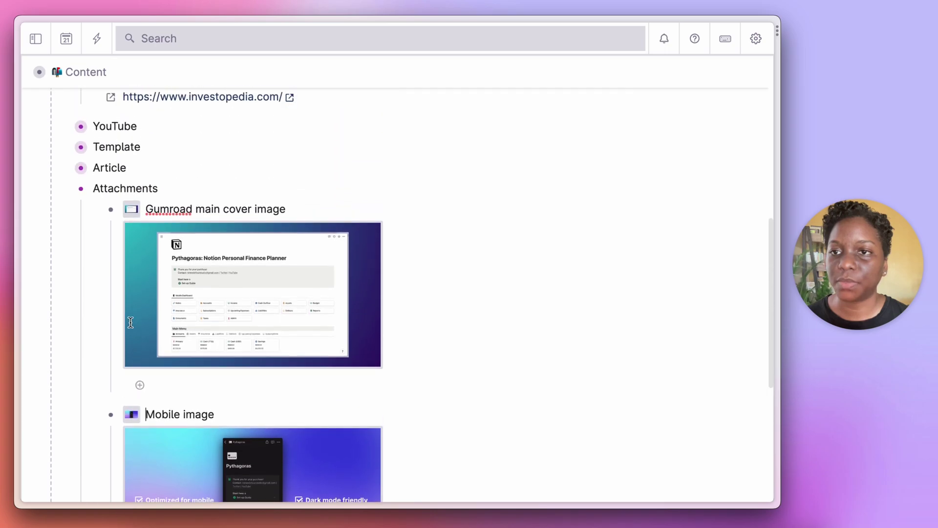
pyautogui.click(64, 189)
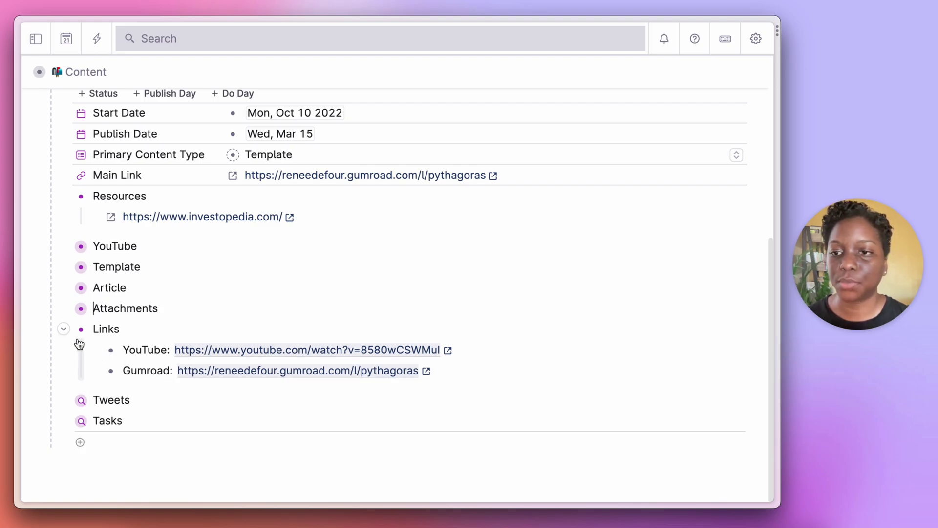
pyautogui.click(64, 330)
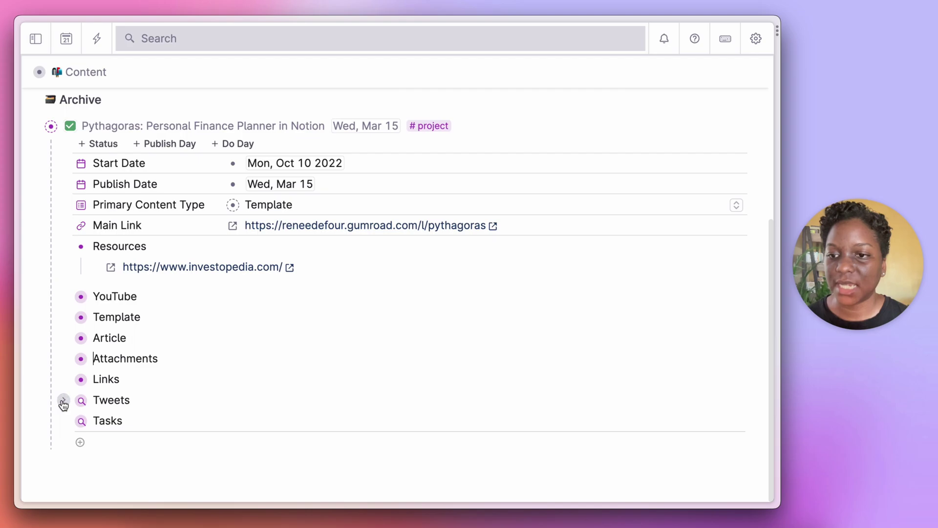
# Step: Review the tweets linked to the Pythagoras project, and collapse the Tweets node and the whole project
pyautogui.click(64, 401)
pyautogui.scroll(-5, 166, 371)
pyautogui.scroll(5, 173, 362)
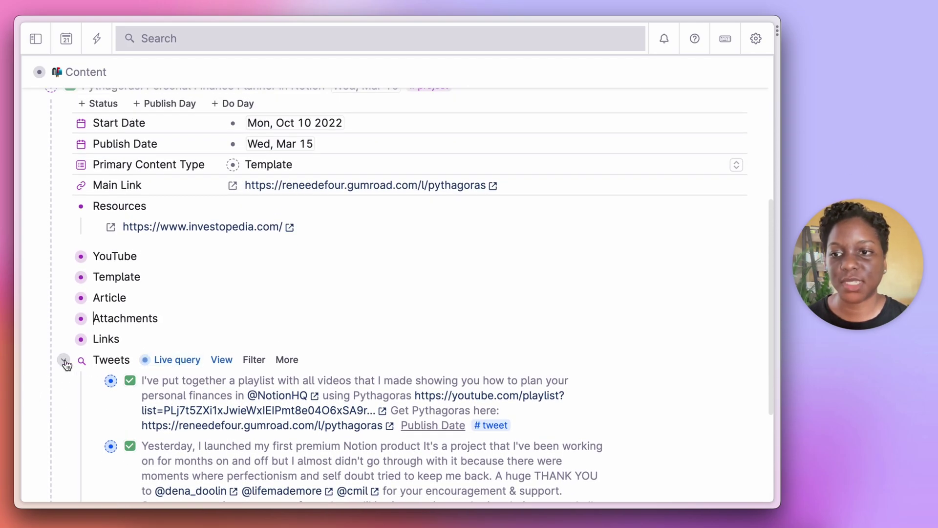
pyautogui.click(64, 362)
pyautogui.scroll(3, 176, 352)
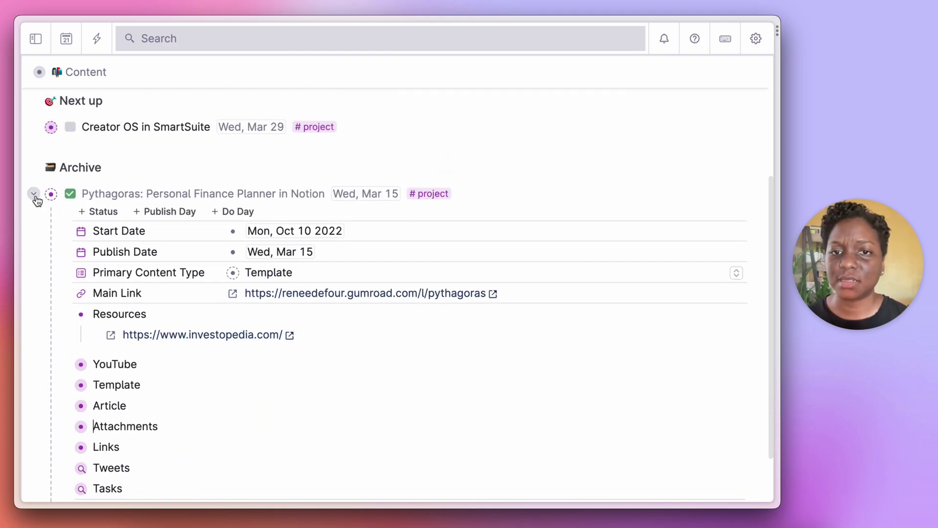
pyautogui.click(34, 195)
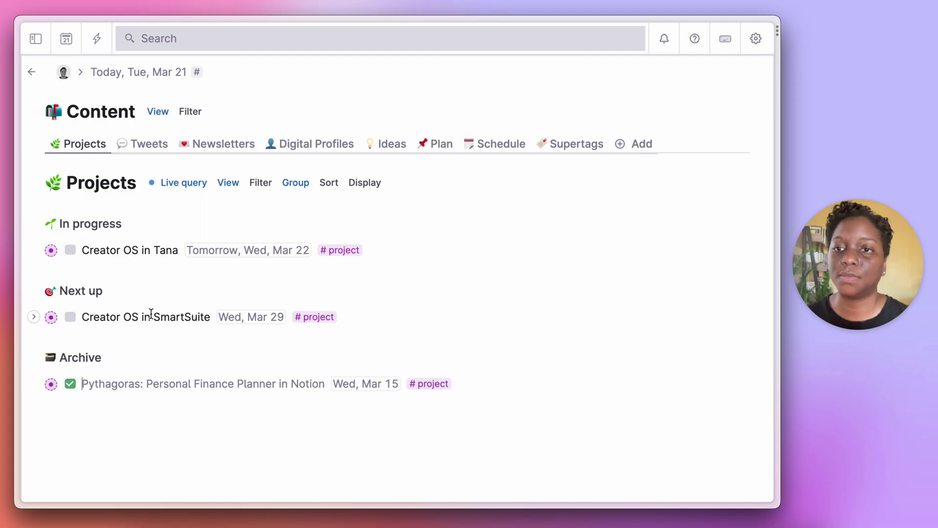
# Step: View the Tweets and Plan sections of Content, and examine the weekday-grouped items in the Schedule section
pyautogui.click(149, 155)
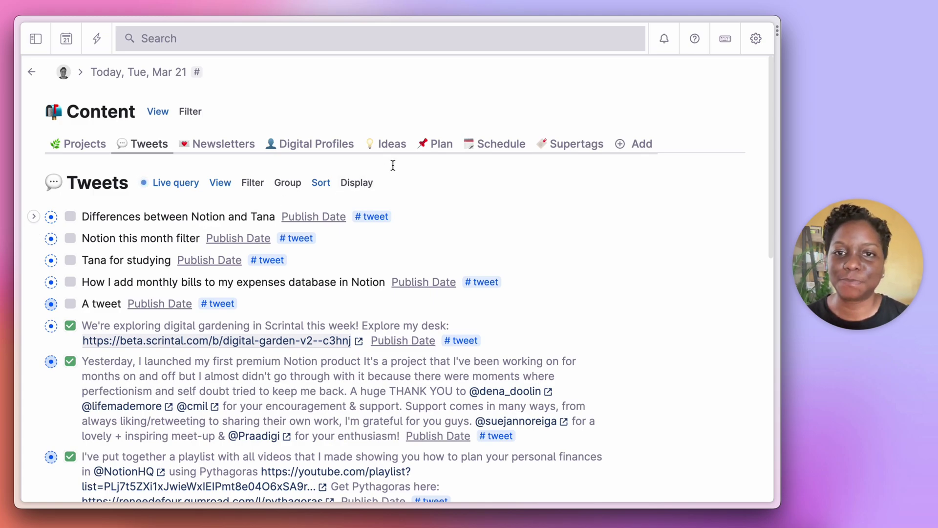
pyautogui.click(421, 155)
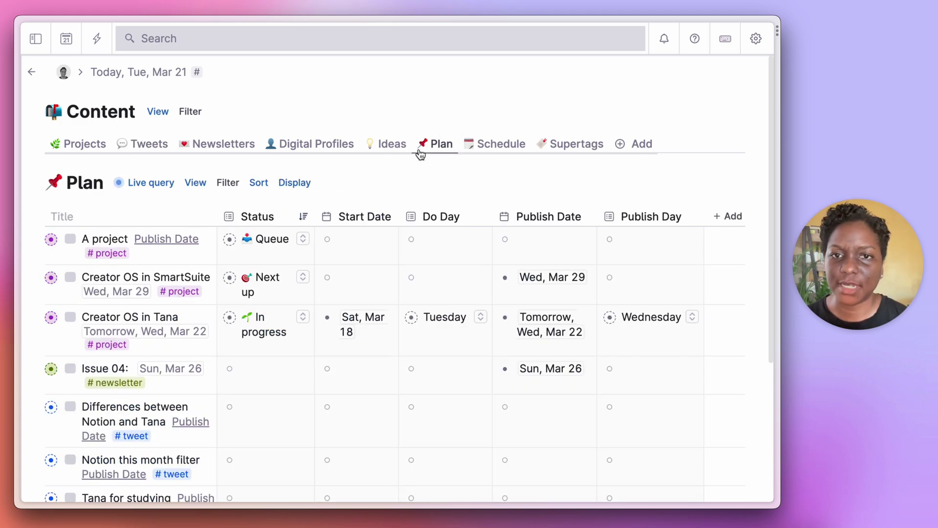
pyautogui.click(471, 153)
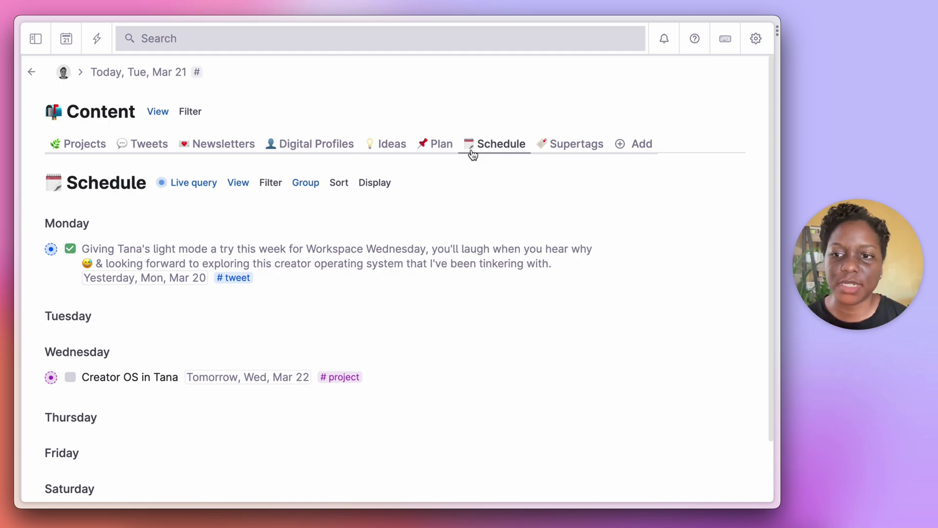
pyautogui.scroll(-2, 504, 259)
pyautogui.scroll(2, 504, 259)
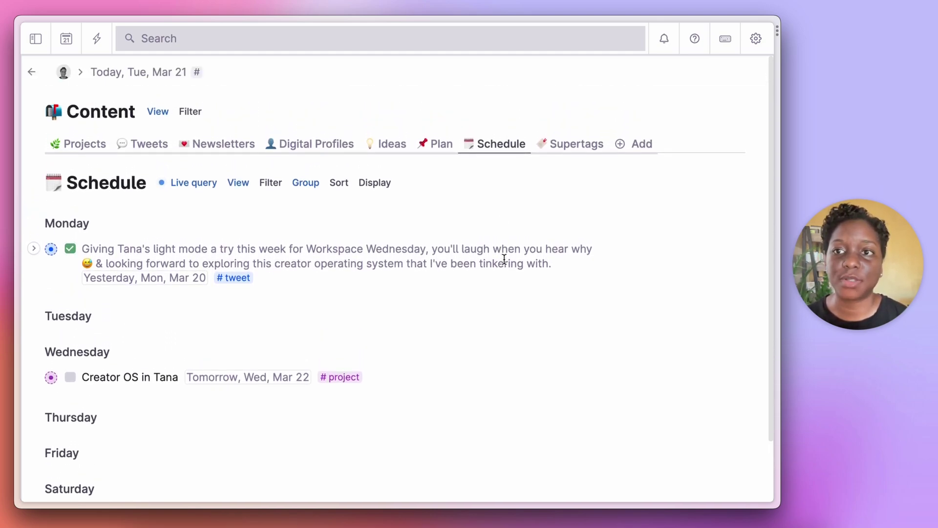
pyautogui.scroll(-1, 504, 259)
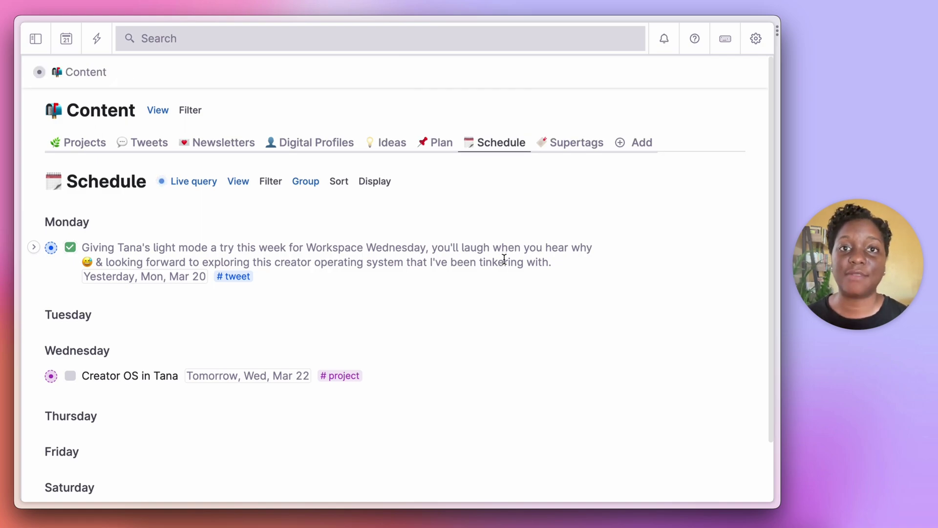